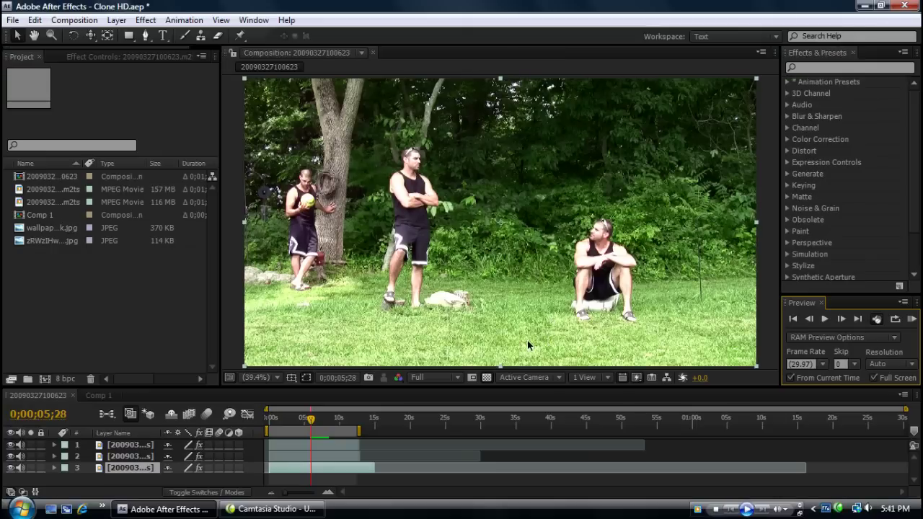
left_click(798, 510)
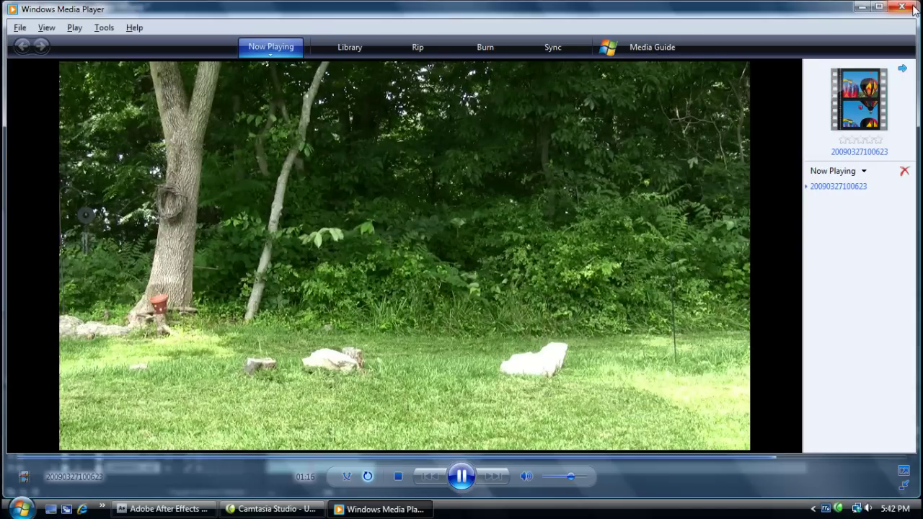
- Close Windows Media Player after viewing the clip to return to After Effects
left_click(907, 7)
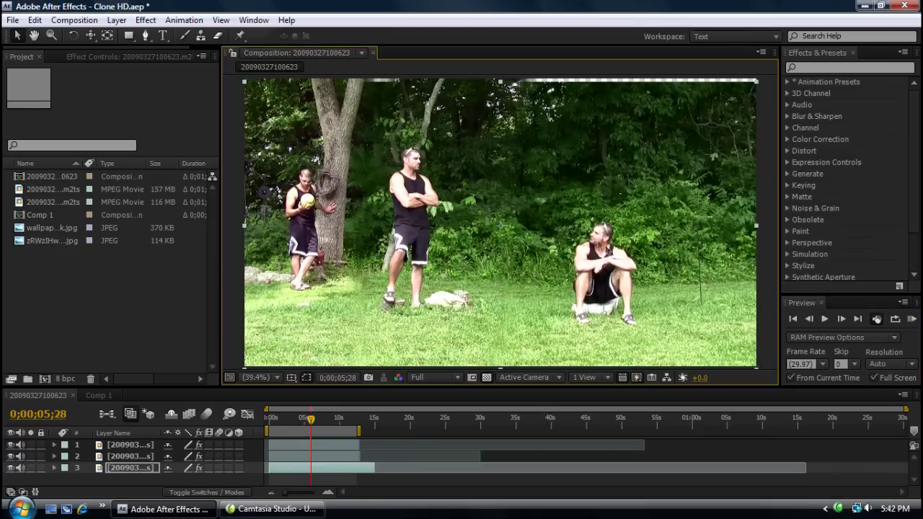
- Start a new composition, cancel its settings, and undo the last value change
left_click(66, 21)
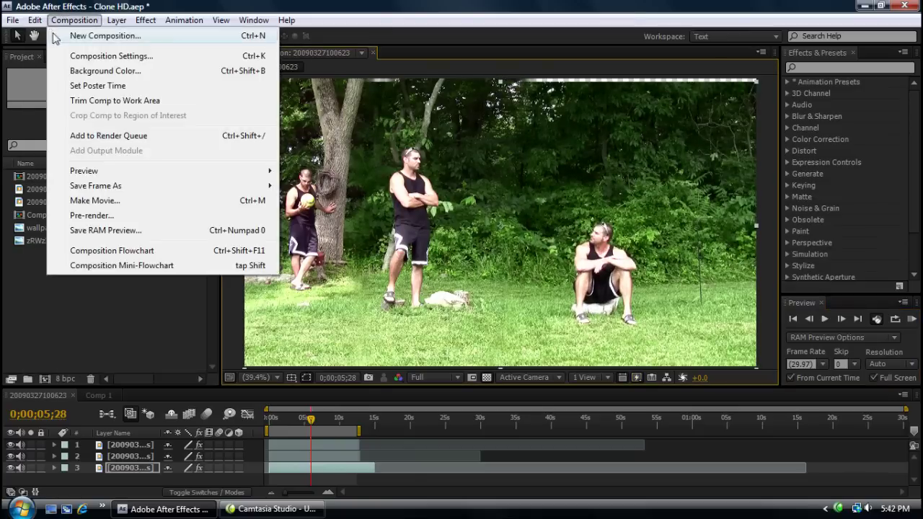
left_click(56, 36)
left_click(591, 385)
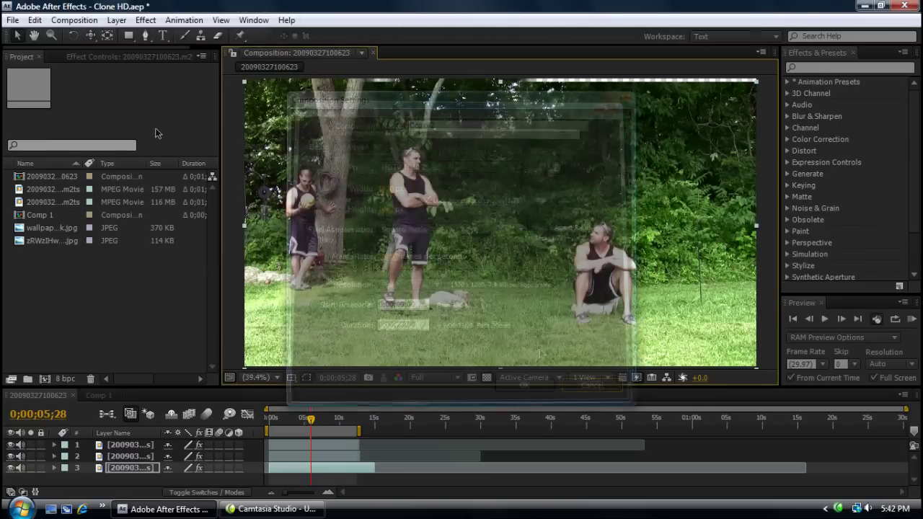
left_click(34, 20)
left_click(38, 36)
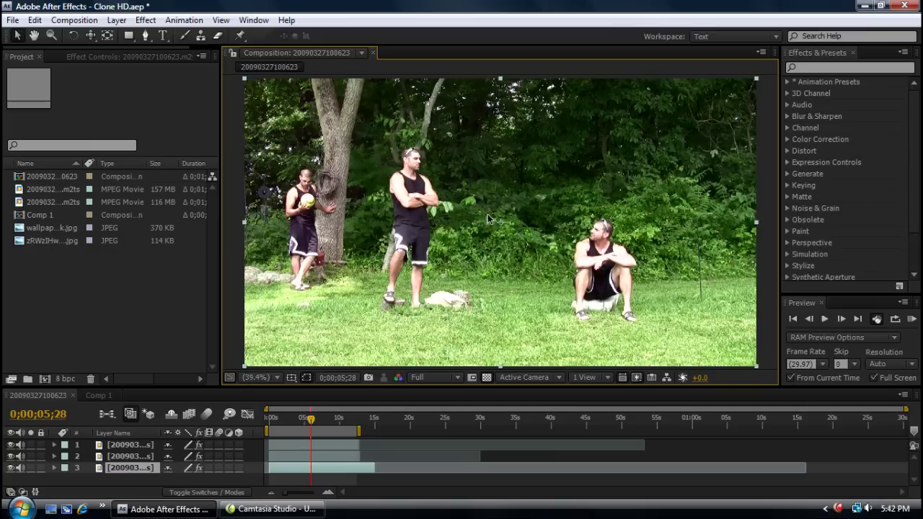
- Create Comp 2 with preset HDTV 1080 29.97, 1920×1080, duration 0;00;23;00
left_click(156, 288)
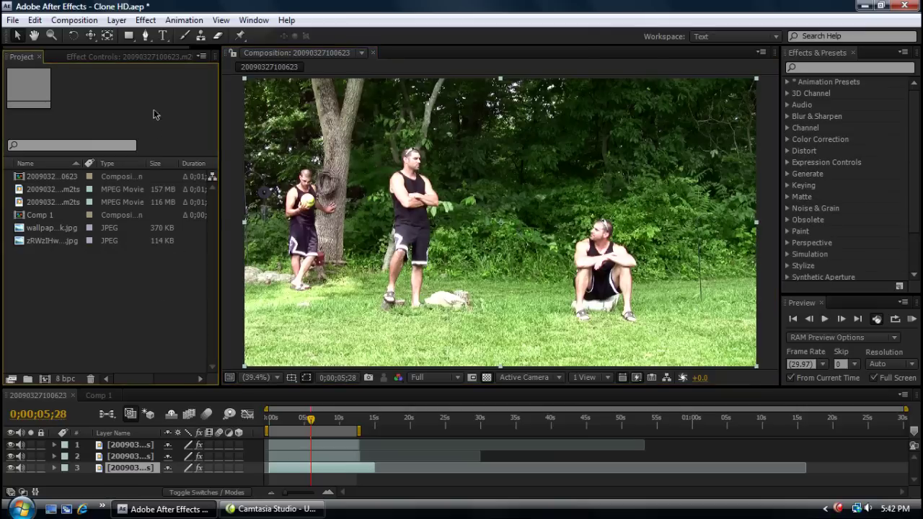
left_click(75, 20)
left_click(91, 36)
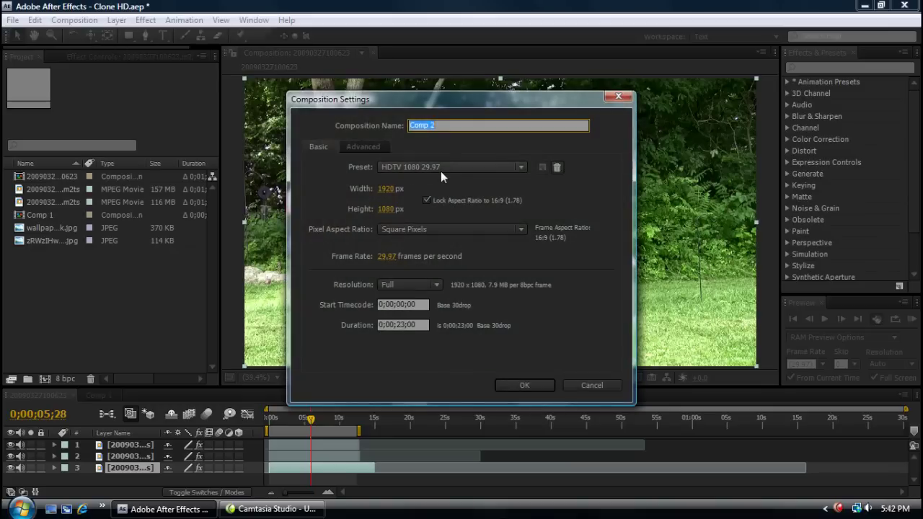
left_click(531, 387)
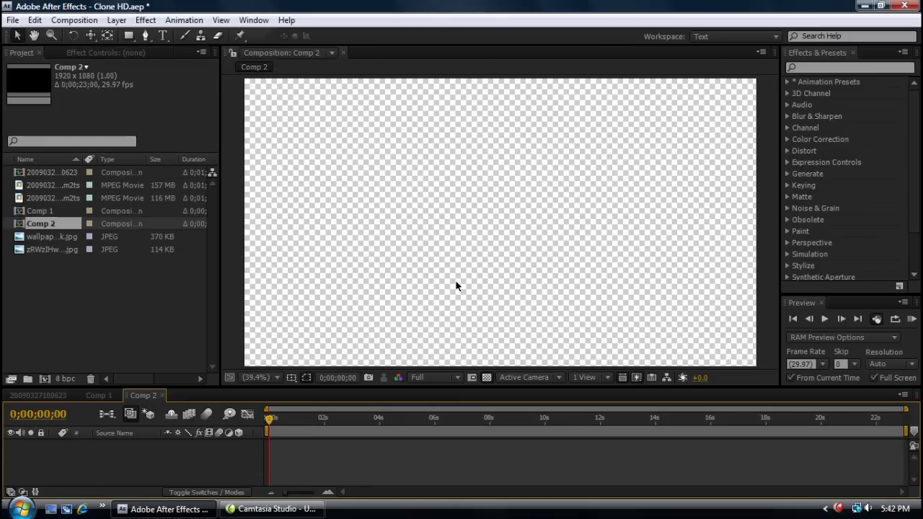
- Turn off the transparency grid and add the 157 MB 20090327100623.m2ts clip to Comp 2
left_click(487, 378)
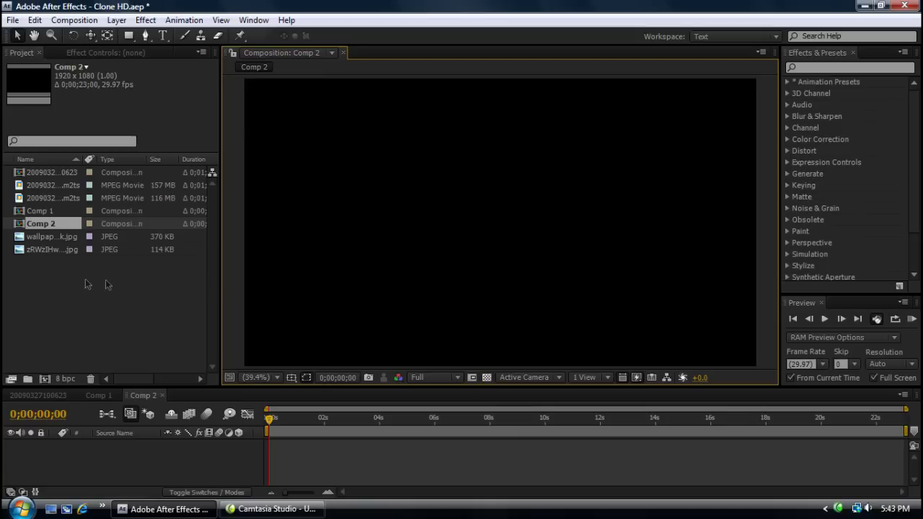
left_click(84, 280)
left_click(69, 197)
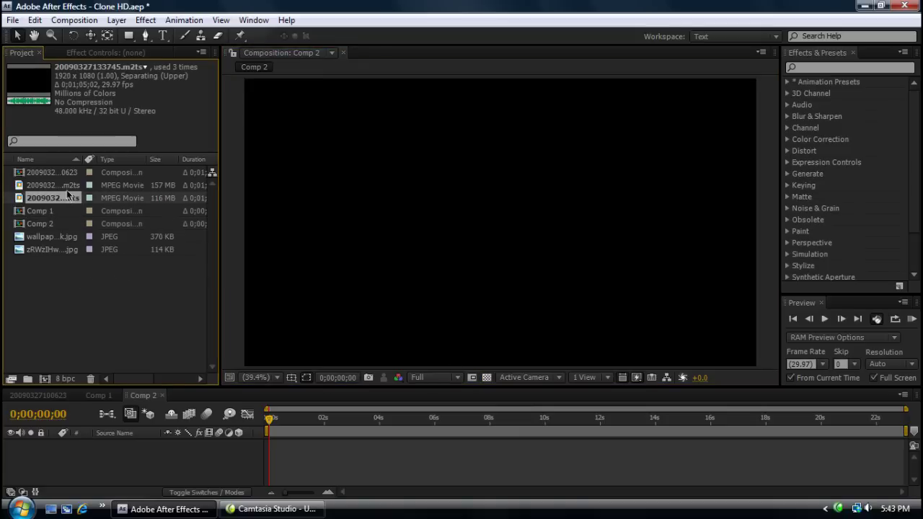
left_click(65, 184)
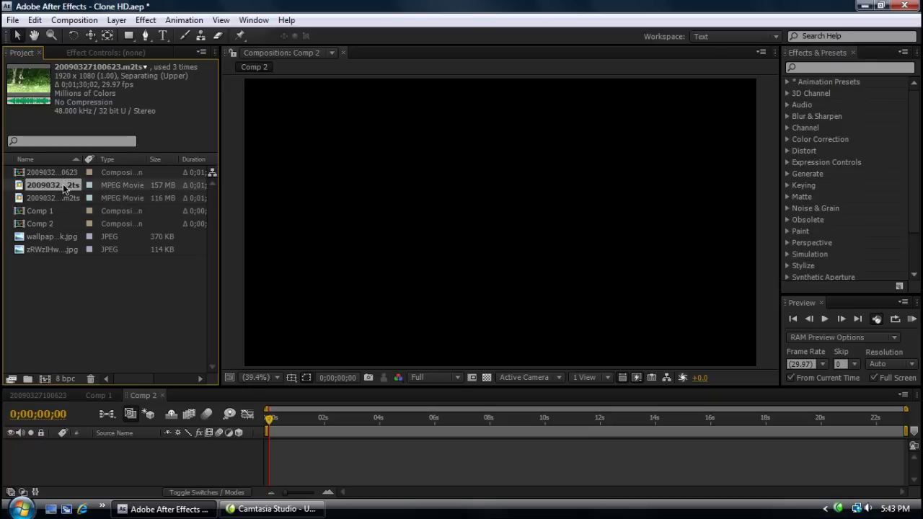
left_click_drag(63, 185, 122, 458)
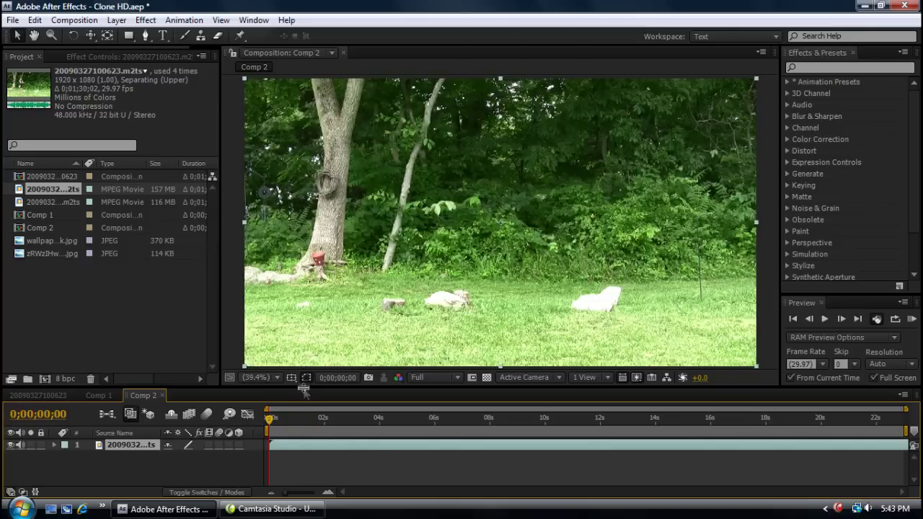
left_click_drag(306, 389, 305, 366)
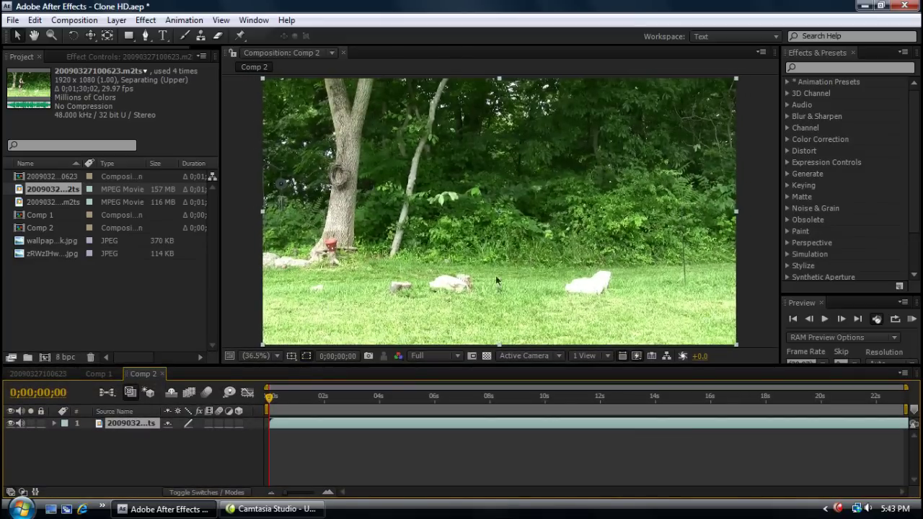
- Duplicate the footage layer twice so Comp 2 holds three copies
left_click(140, 443)
left_click(35, 20)
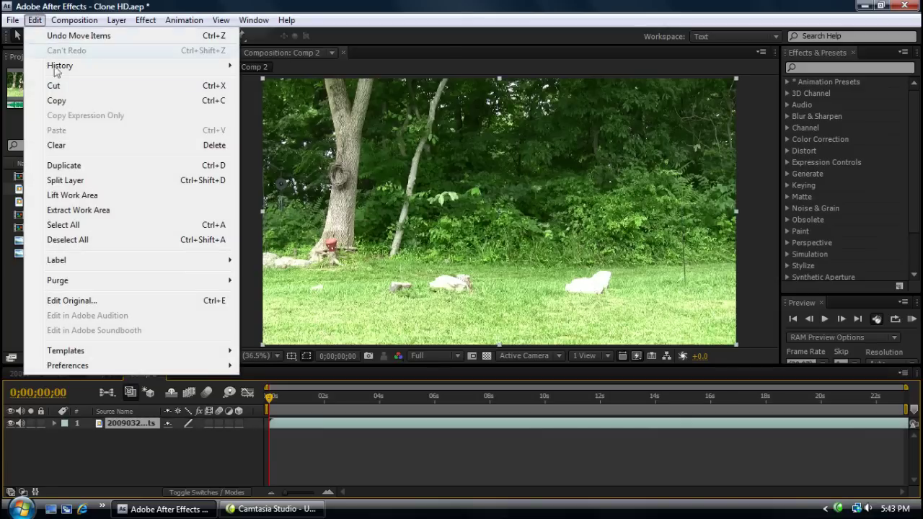
left_click(91, 167)
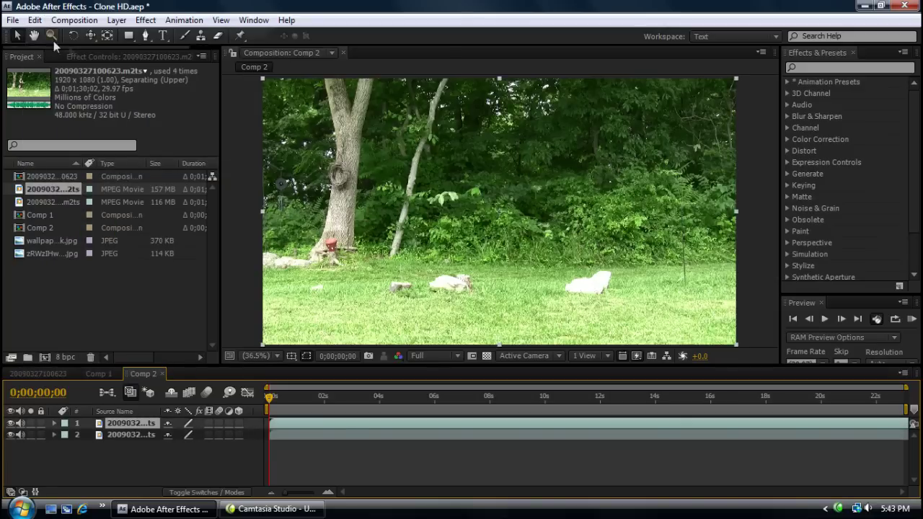
left_click(35, 20)
left_click(71, 166)
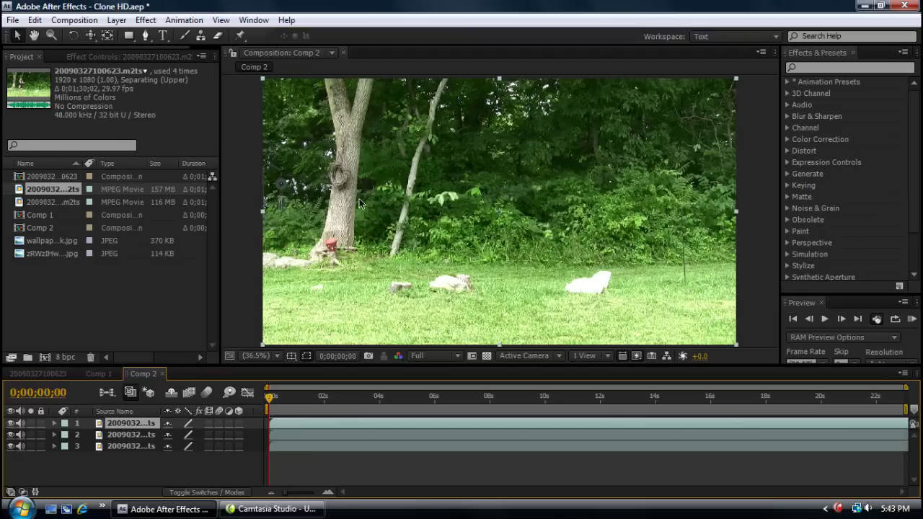
- Hide layers 1 and 2, keep layer 3 visible, and open layer 3 in layer view
left_click(140, 450)
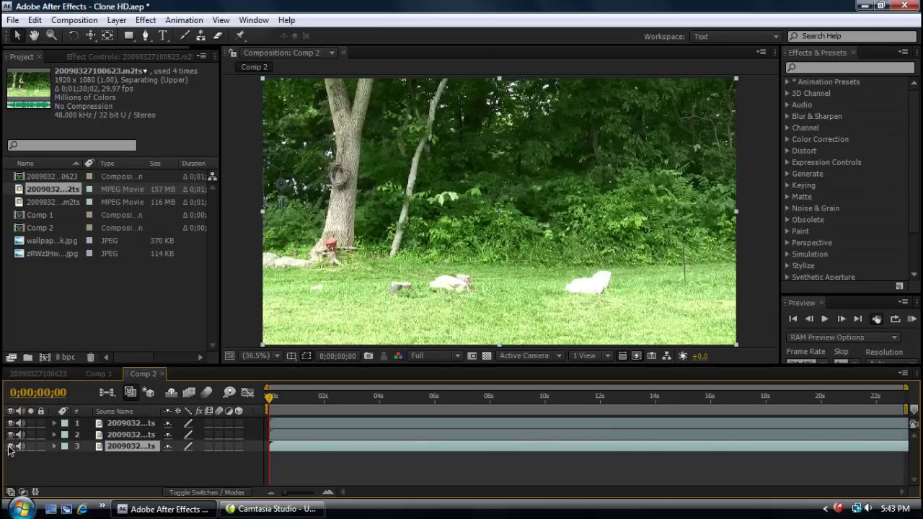
left_click_drag(10, 447, 10, 424)
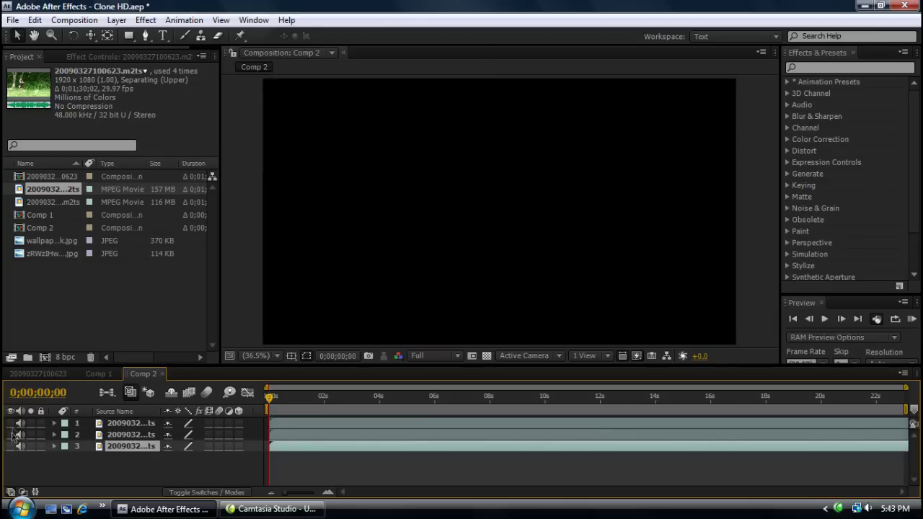
left_click(10, 446)
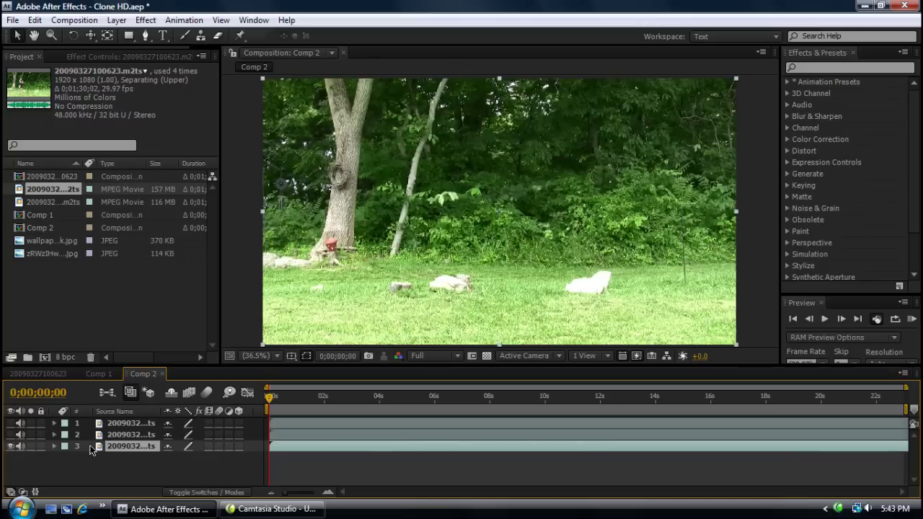
left_click(137, 461)
left_click(135, 449)
double_click(134, 448)
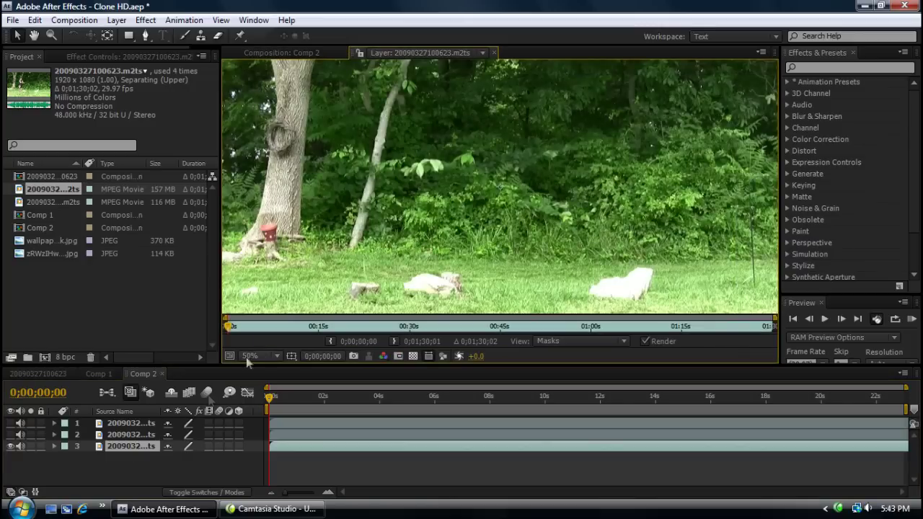
- Find the crouching moment and set layer 3's in point at 0;00;13;12
left_click_drag(264, 326, 311, 330)
left_click(319, 329)
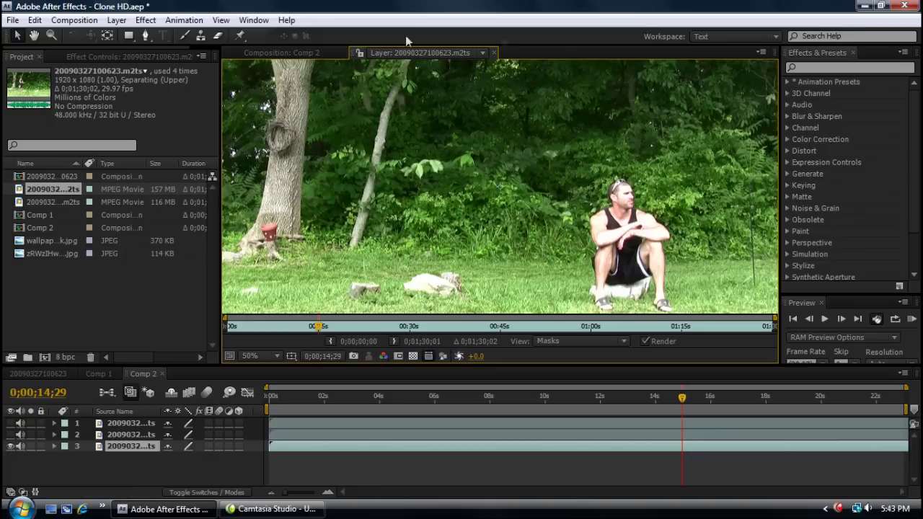
scroll(525, 247, "down", 2)
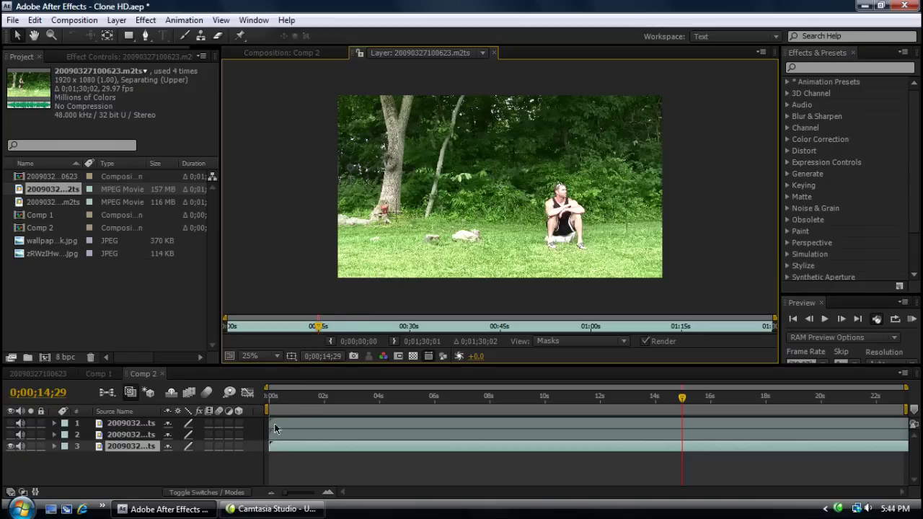
left_click(286, 398)
left_click(313, 399)
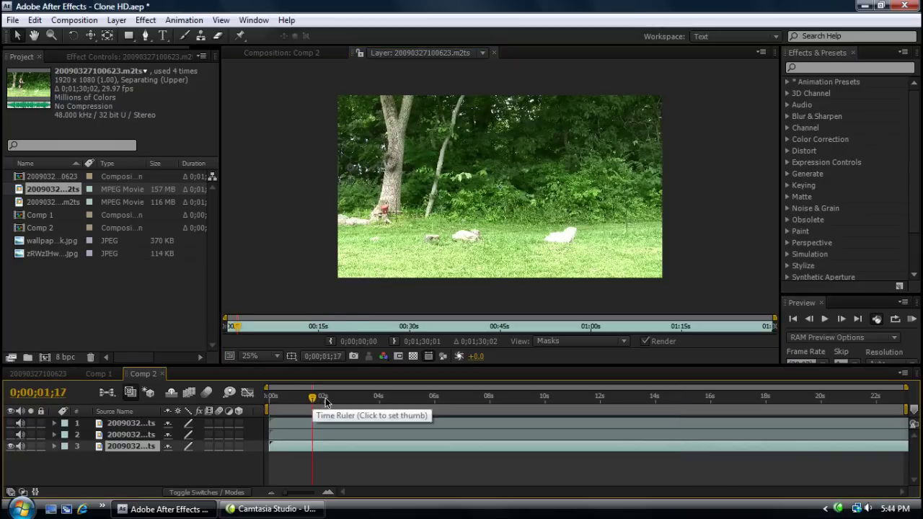
left_click_drag(312, 398, 294, 397)
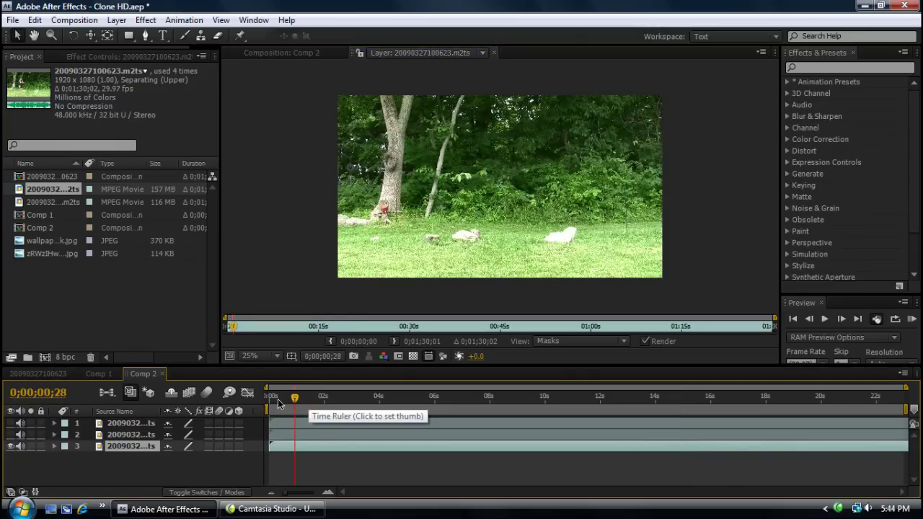
left_click(312, 326)
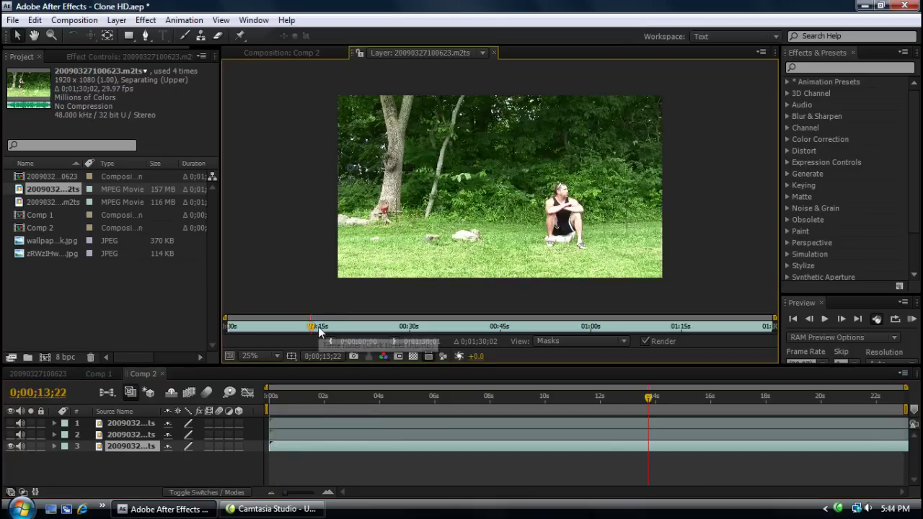
left_click(287, 328)
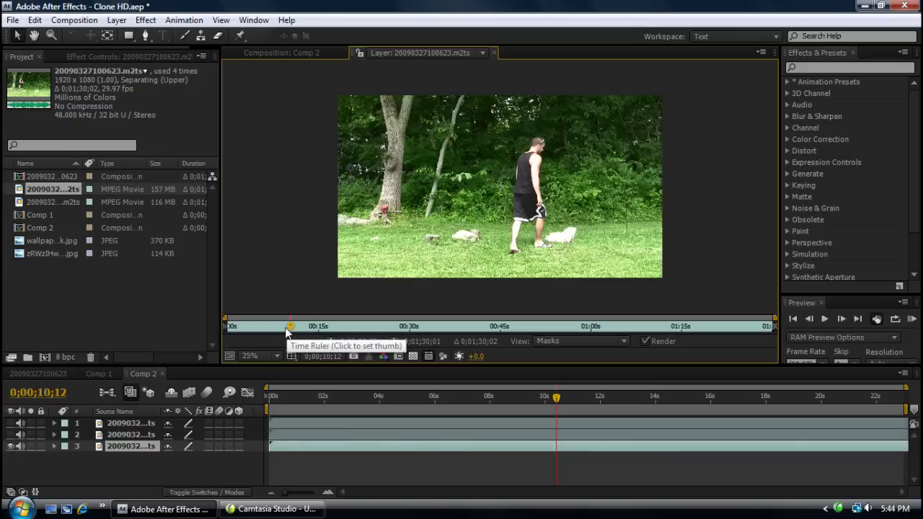
left_click_drag(290, 330, 310, 330)
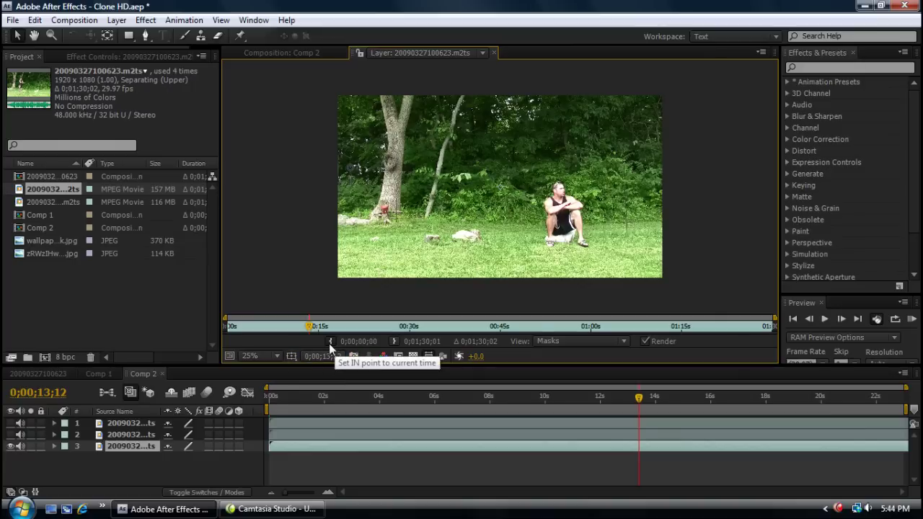
left_click(330, 349)
- Set layer 3's out point at 0;00;29;24 and return to Comp 2
left_click_drag(311, 329, 398, 329)
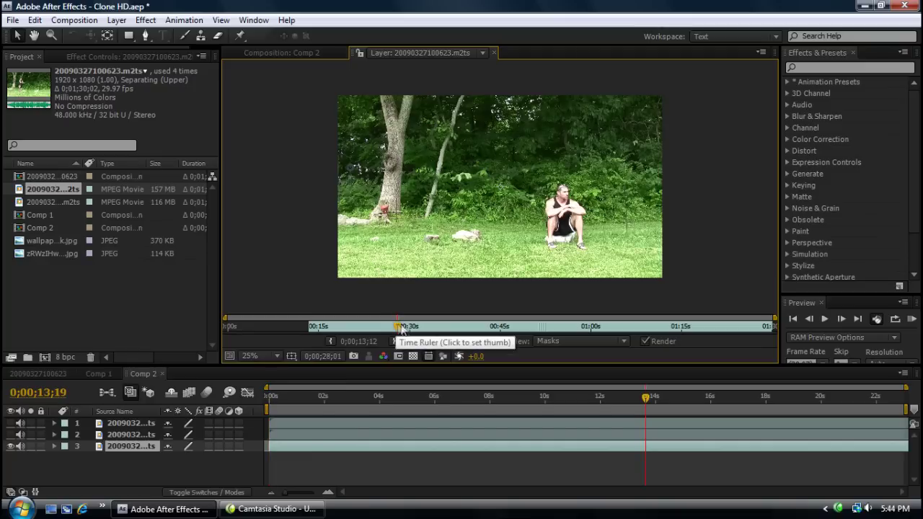
left_click(407, 329)
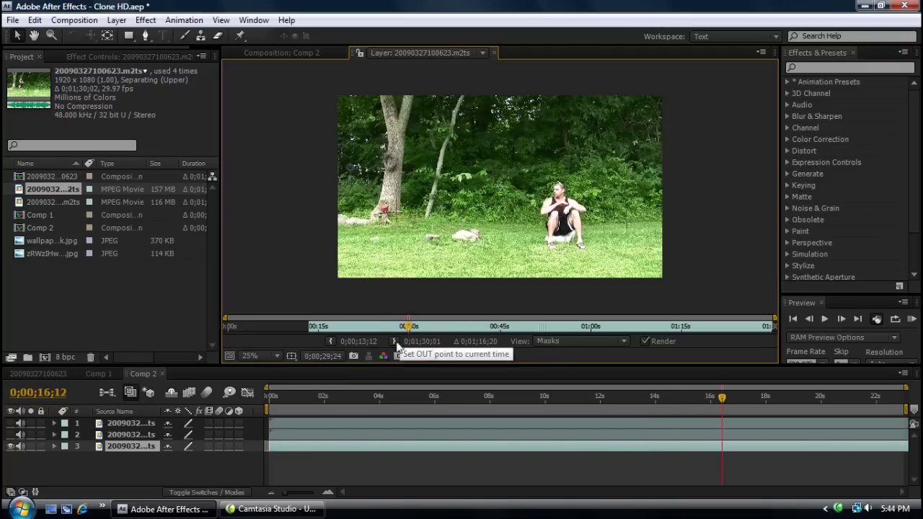
left_click(394, 341)
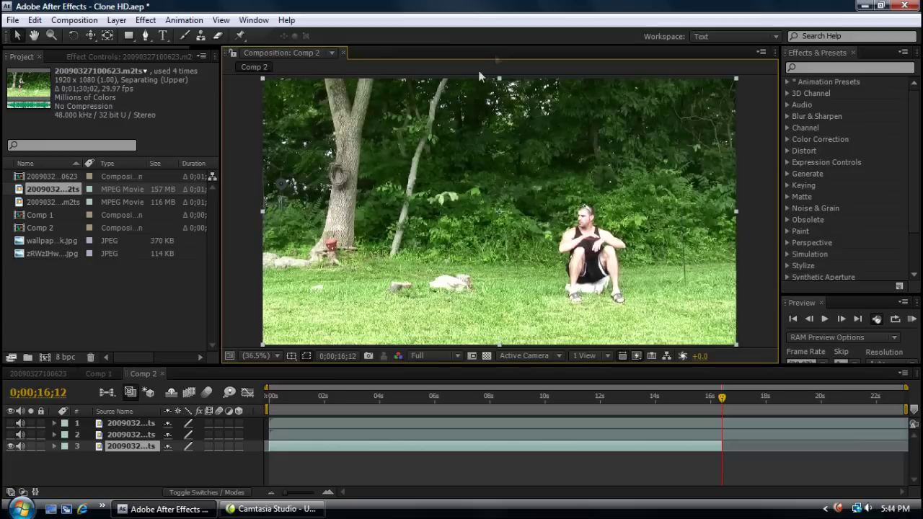
left_click(494, 53)
- Show only layer 2 at 100% zoom and set its in point at 0;00;34;29
key("slash")
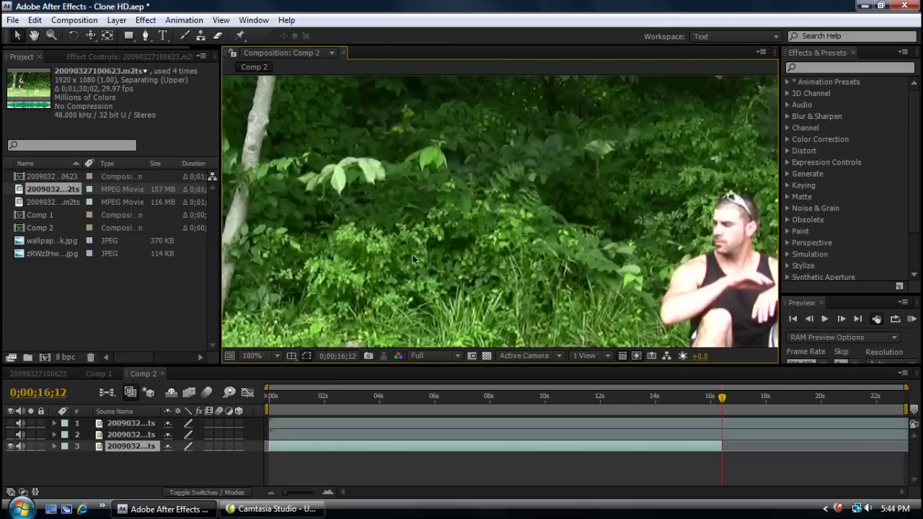
left_click(12, 446)
left_click(12, 436)
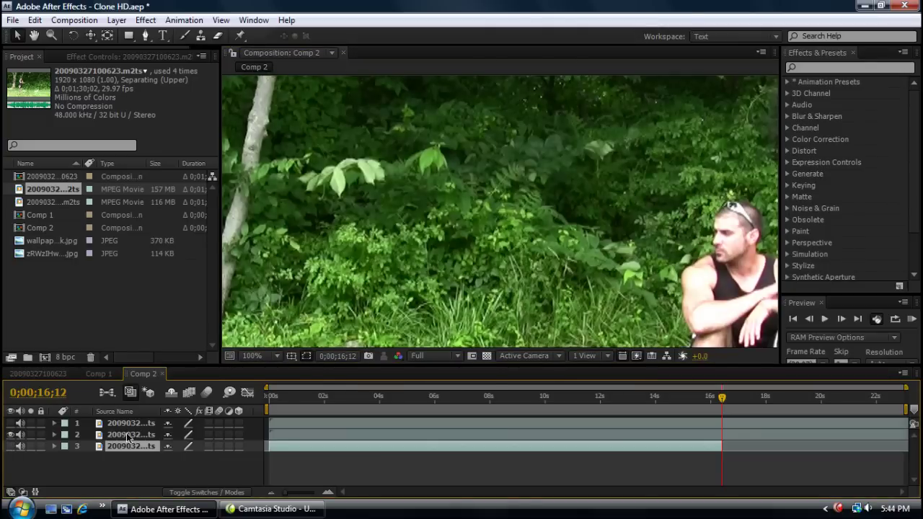
double_click(127, 437)
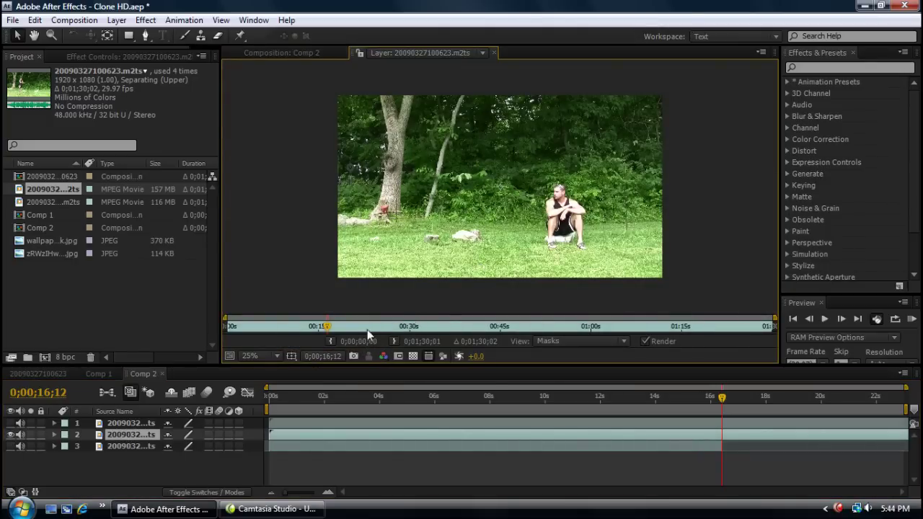
left_click_drag(369, 329, 466, 332)
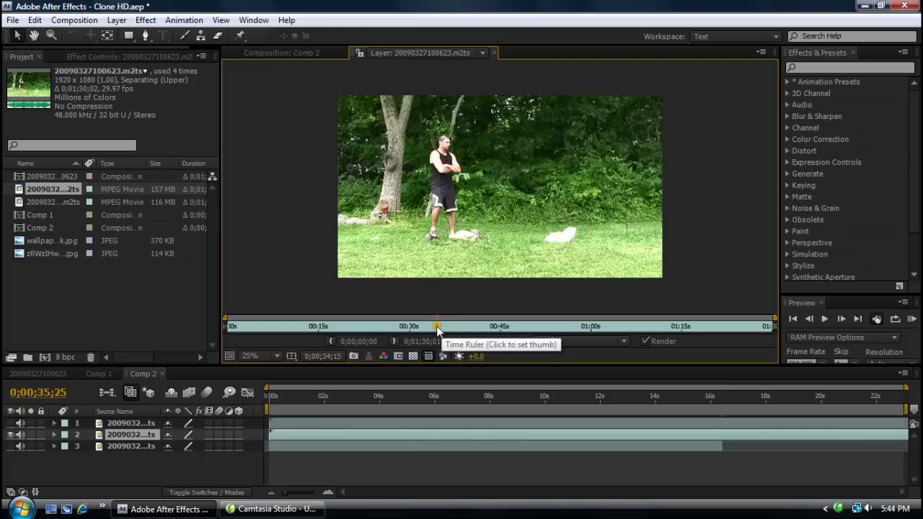
left_click(438, 328)
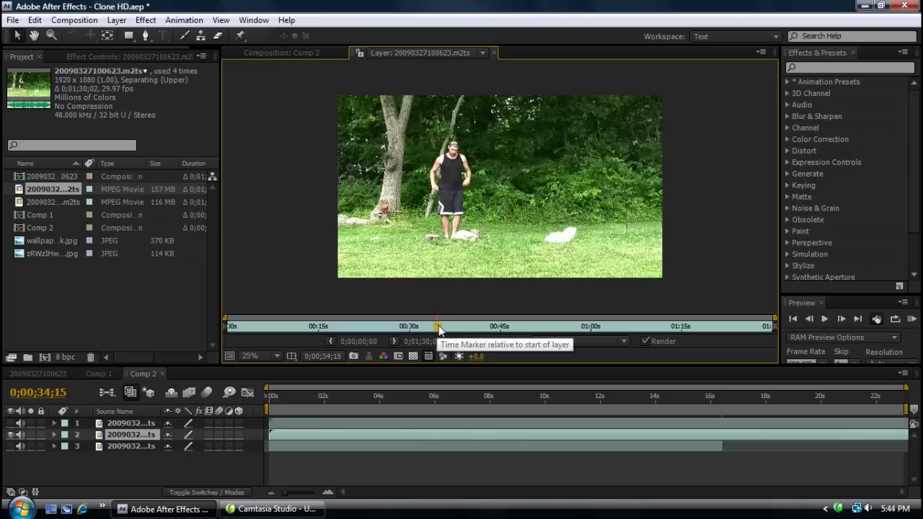
left_click_drag(439, 329, 440, 328)
left_click(332, 342)
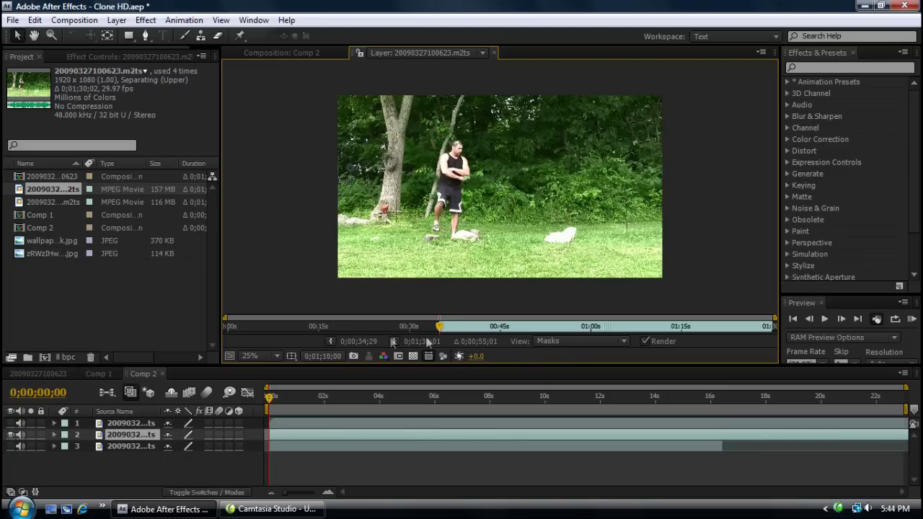
- Set layer 2's out point at 0;00;49;14, return to Comp 2, and hide layers 1–2
left_click_drag(440, 330, 541, 330)
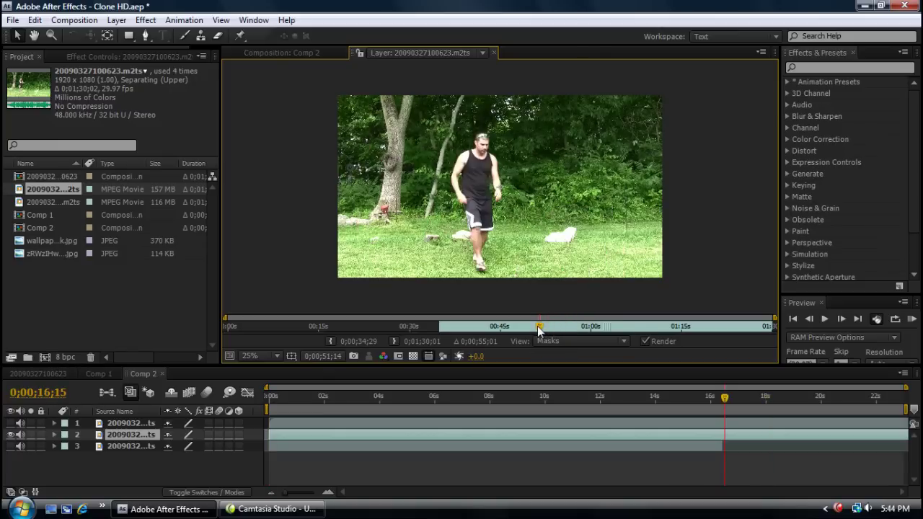
left_click_drag(531, 329, 527, 329)
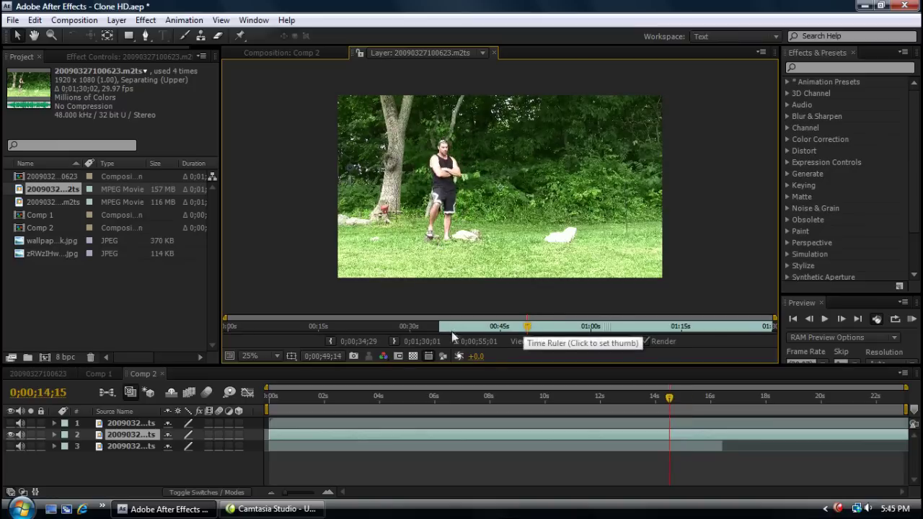
left_click(396, 343)
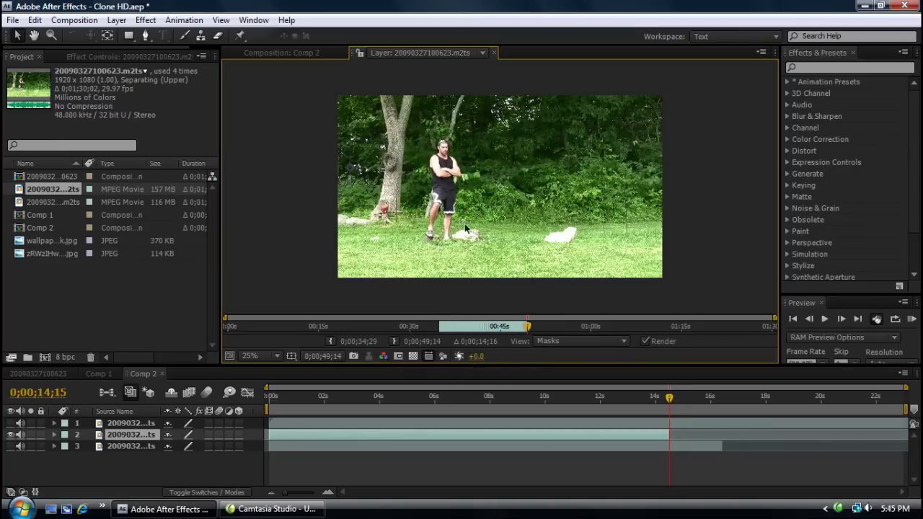
left_click(494, 55)
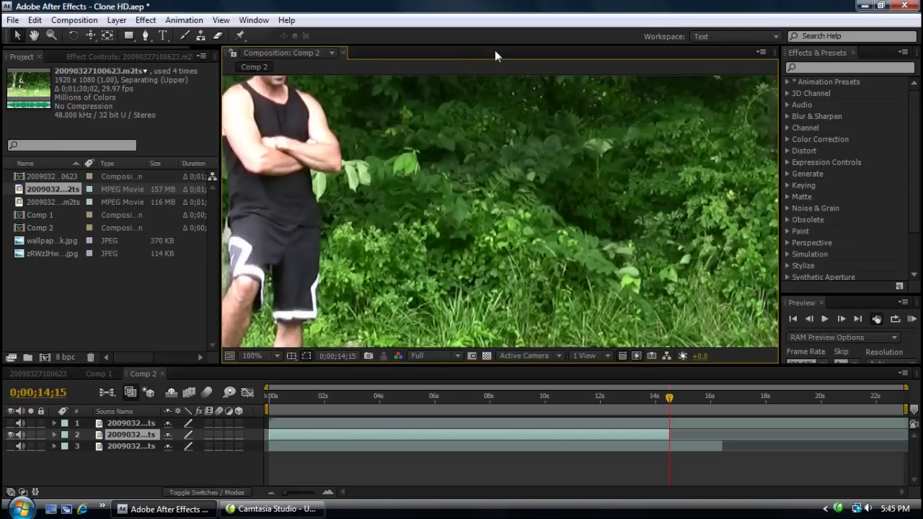
left_click(119, 425)
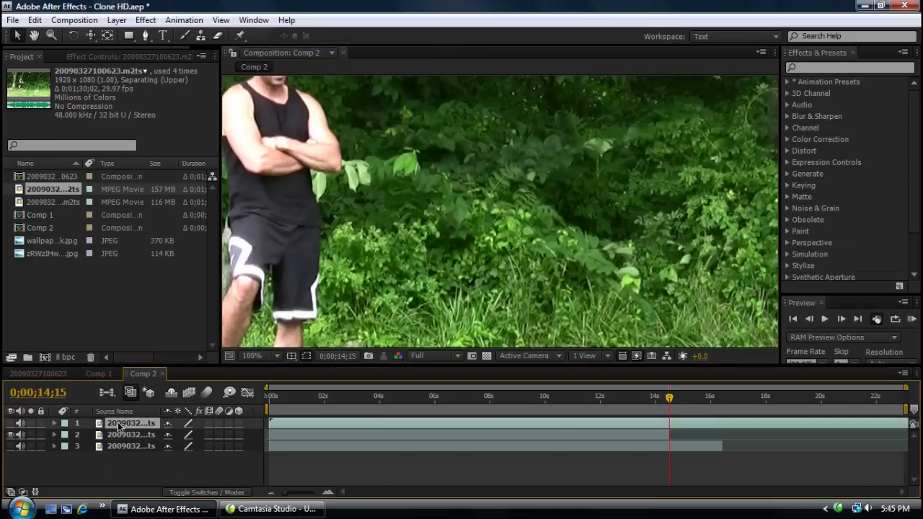
left_click(11, 436)
left_click(13, 427)
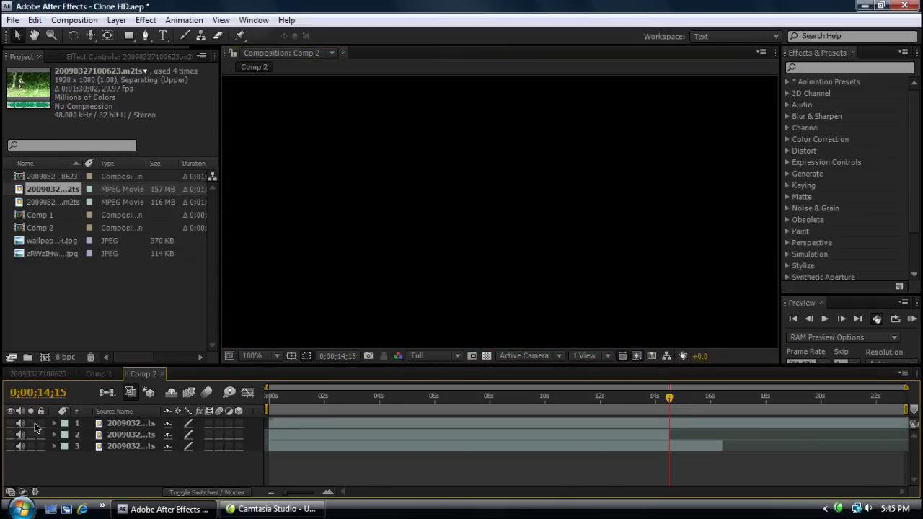
- Show layer 1, open it in layer view, and set its in point at 0;01;00;14
left_click(11, 424)
left_click(119, 424)
double_click(119, 424)
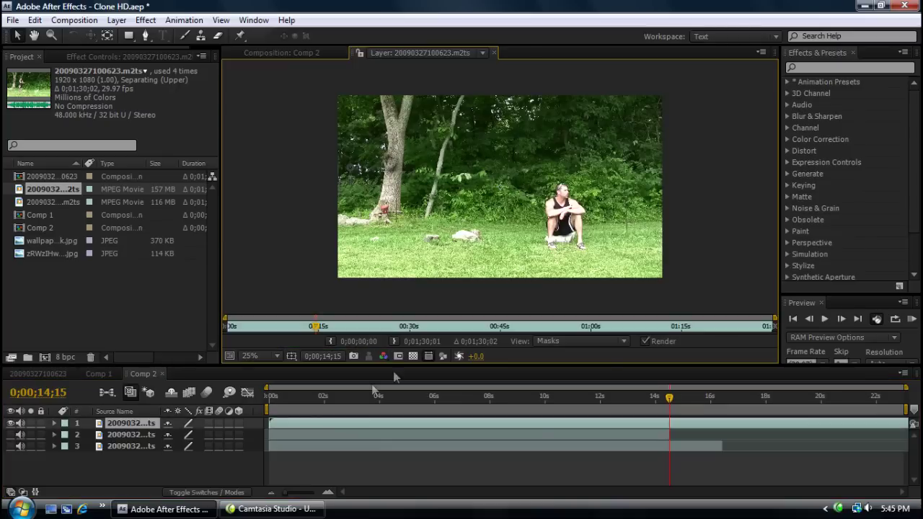
left_click(594, 329)
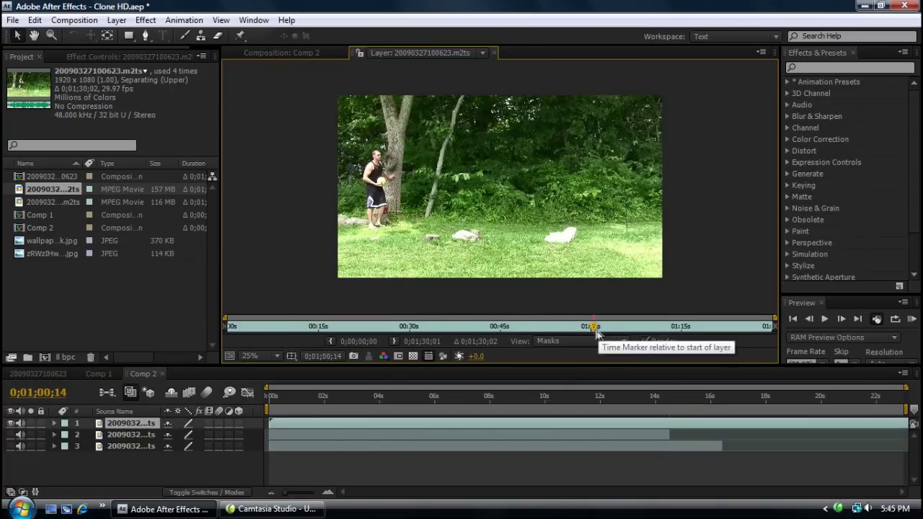
left_click(331, 341)
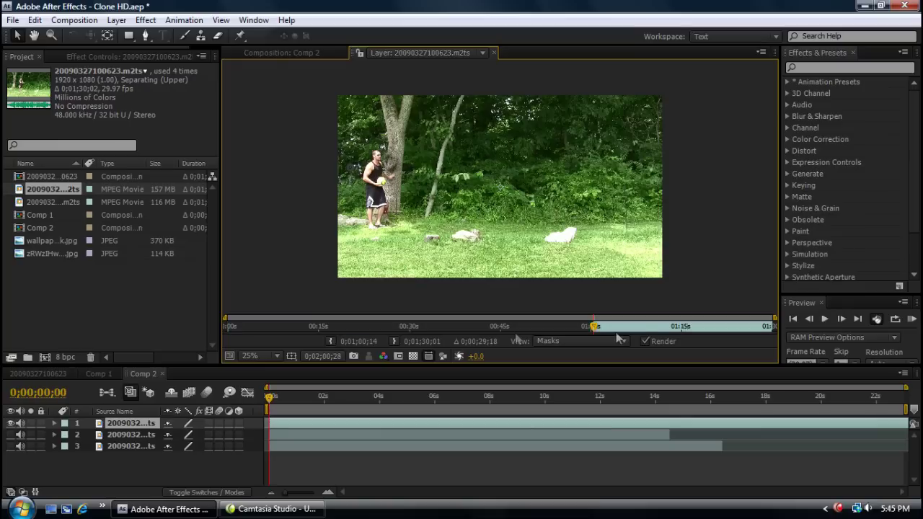
- Set layer 1's out point at 0;01;13;10 and return to Comp 2
left_click(654, 326)
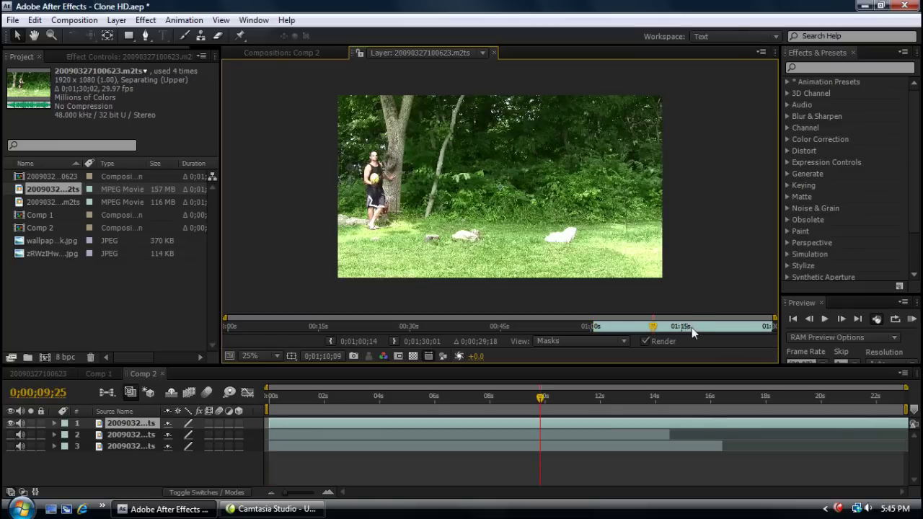
left_click(692, 328)
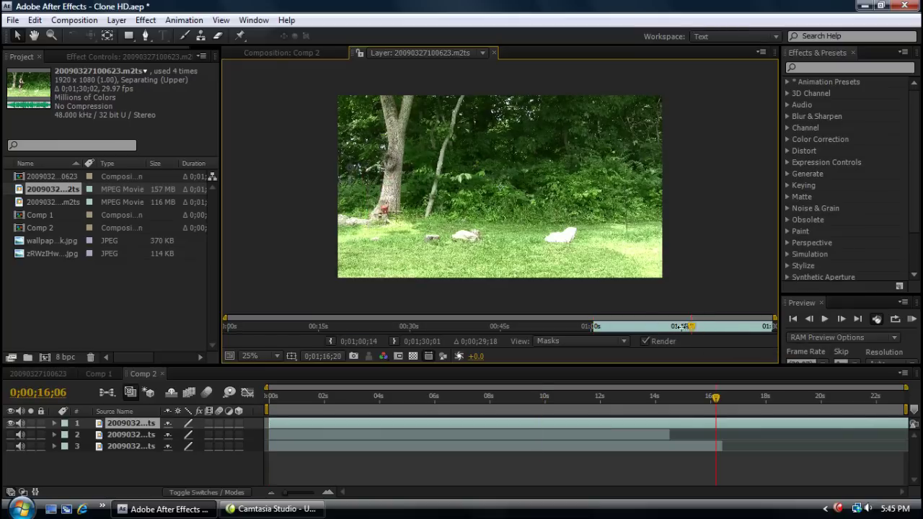
left_click(674, 329)
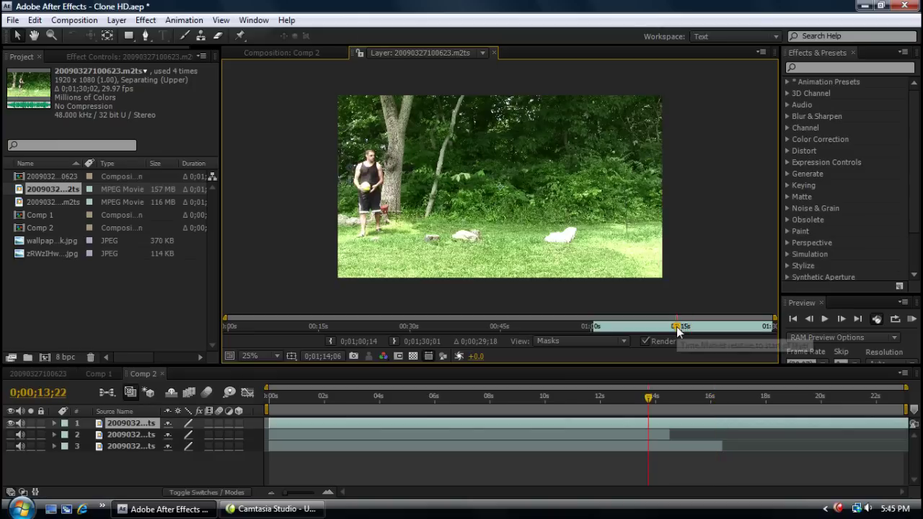
left_click(671, 329)
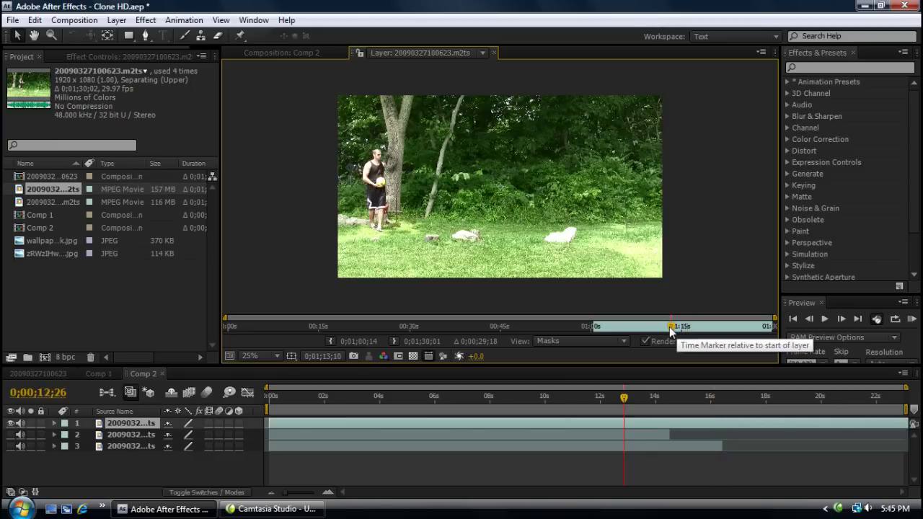
left_click(396, 342)
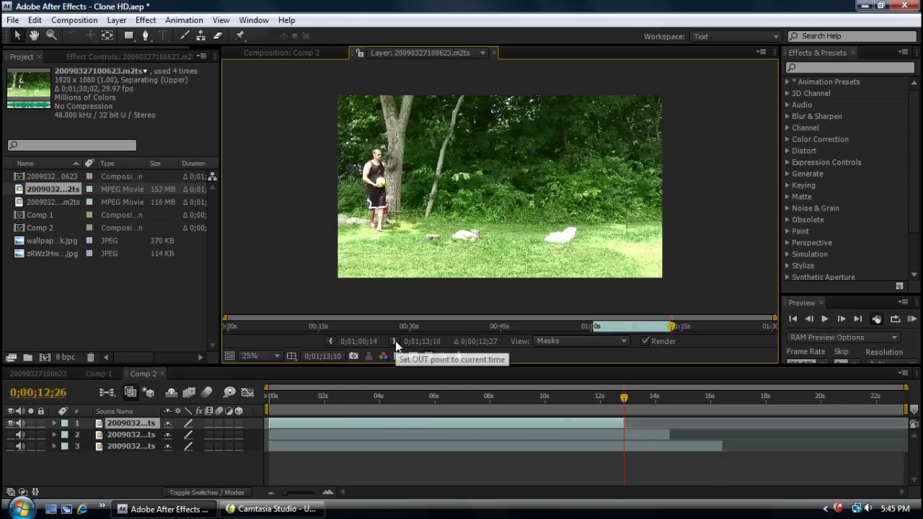
left_click(494, 52)
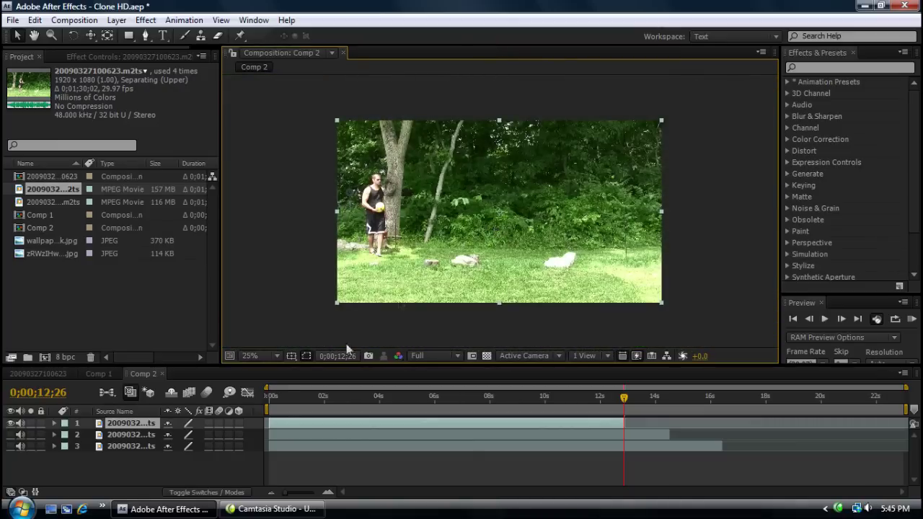
- Preview layer 3 alone by hiding layers 1 and 2 and selecting layer 3
left_click(133, 435)
left_click(131, 446)
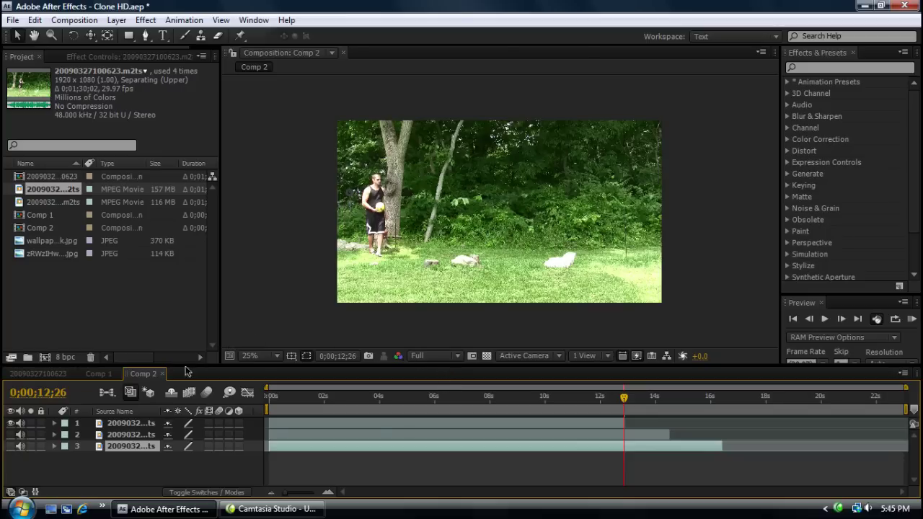
left_click(128, 437)
left_click(125, 444)
key("ctrl+Up")
key("ctrl+Up")
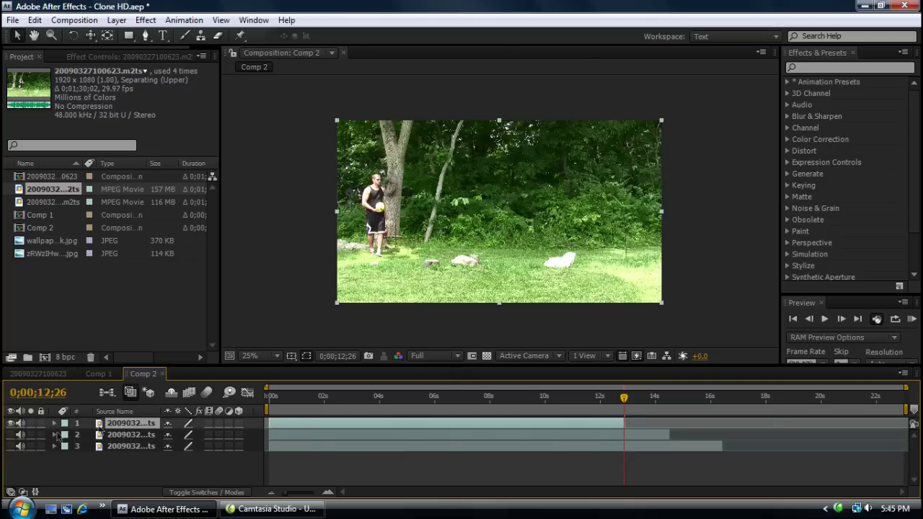
left_click(10, 435)
left_click(10, 446)
left_click(10, 435)
left_click(10, 423)
left_click(142, 446)
- Inspect the comp zoomed in and out, then leave only layer 2 visible and selected
scroll(466, 297, "up", 2)
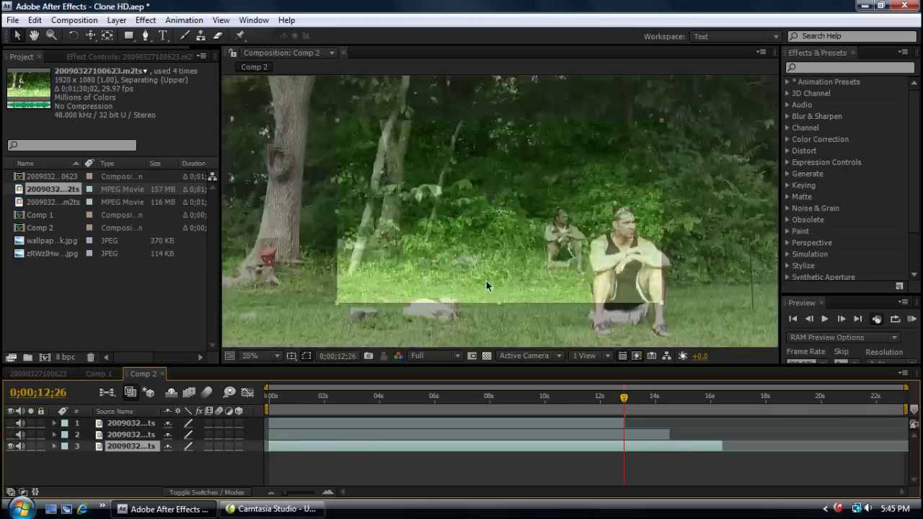
scroll(686, 278, "down", 2)
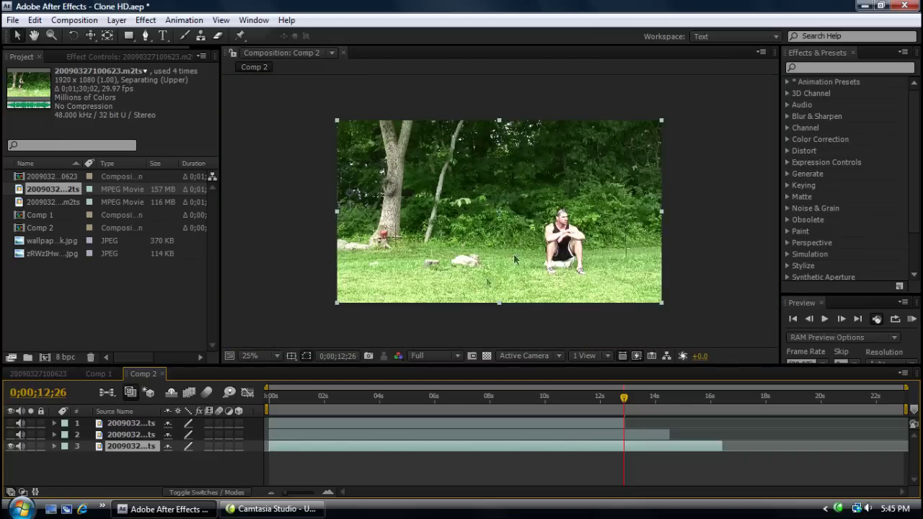
left_click_drag(573, 216, 571, 217)
key("period")
key("comma")
left_click(10, 447)
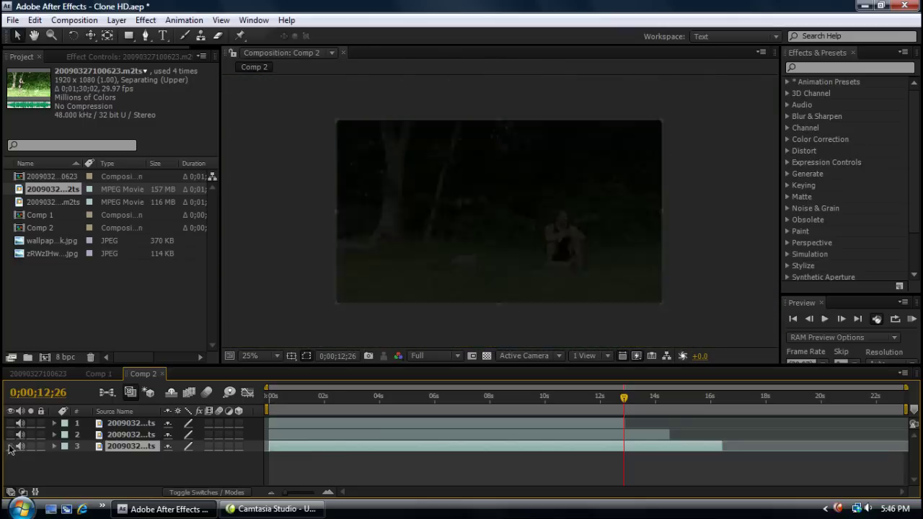
left_click(10, 435)
left_click(122, 436)
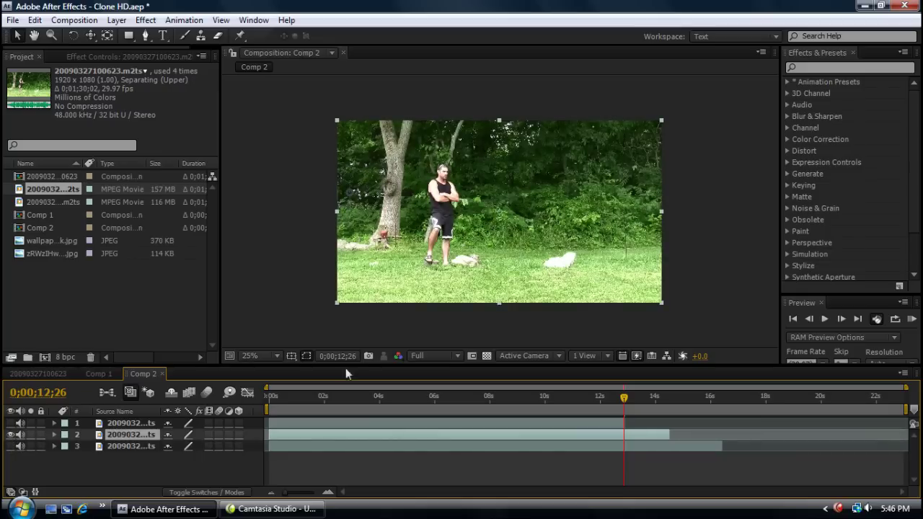
key("period")
key("comma")
left_click(146, 36)
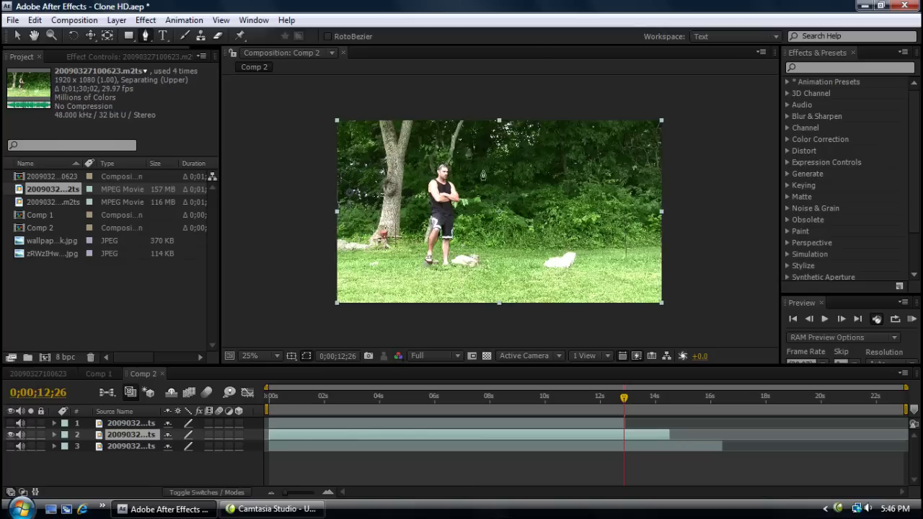
- Draw a closed Pen mask on layer 2 framing a tall strip around the arms-crossed man
left_click(405, 315)
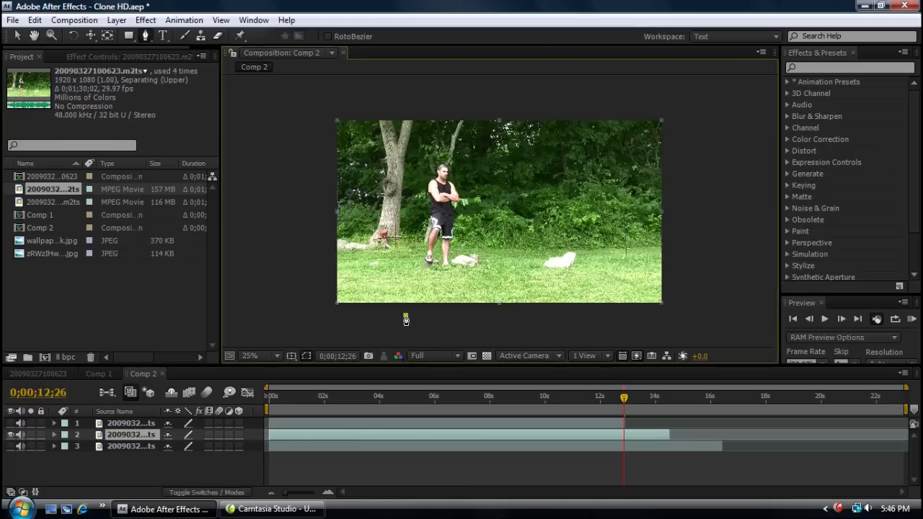
left_click(406, 247)
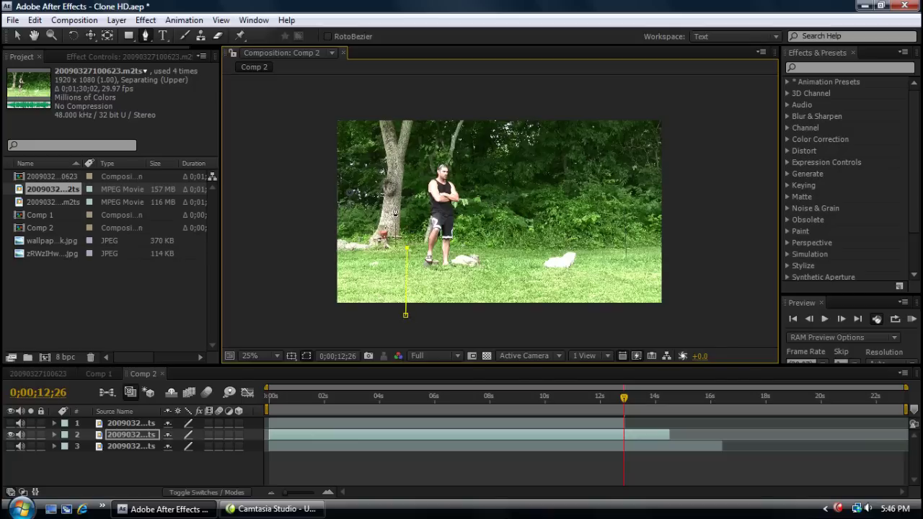
left_click(417, 173)
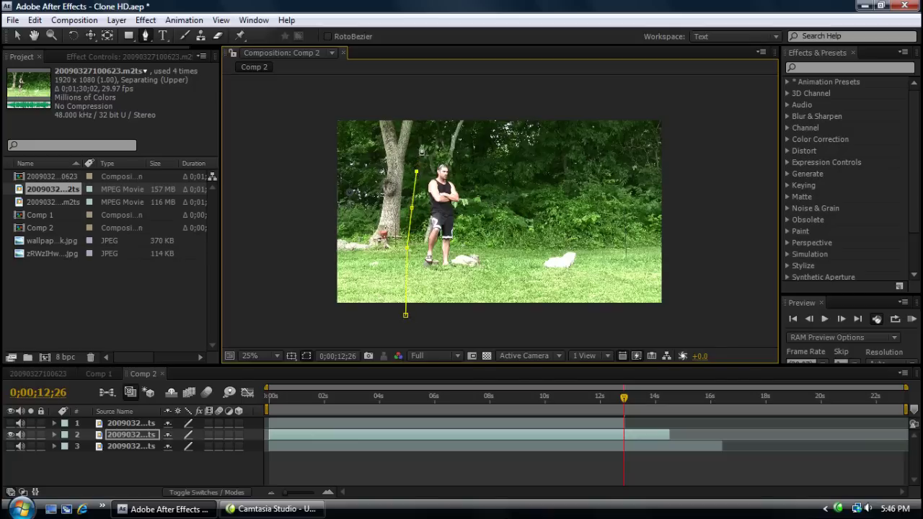
left_click(424, 113)
left_click(490, 113)
left_click(495, 148)
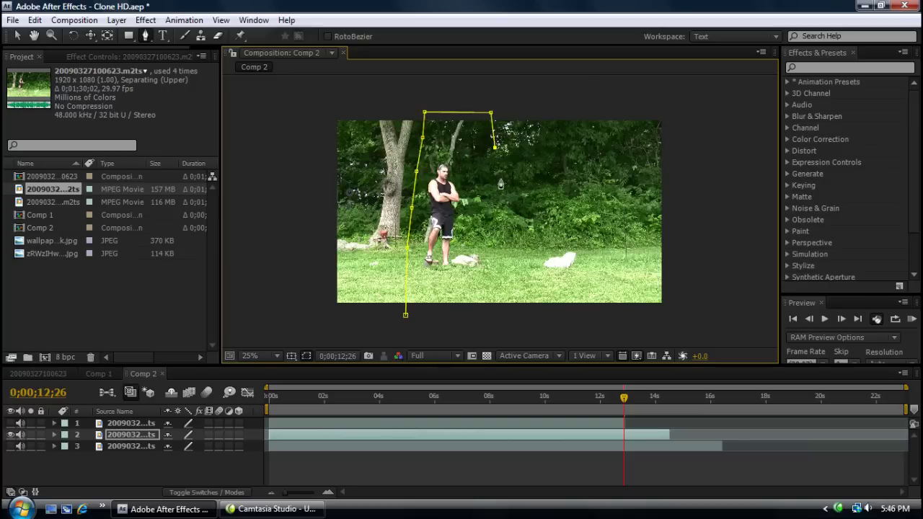
left_click(500, 178)
left_click(508, 231)
left_click(507, 262)
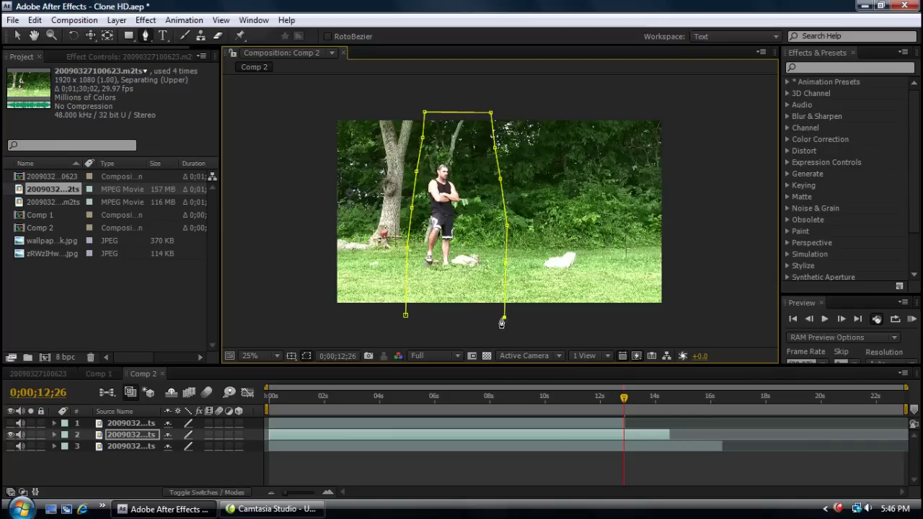
left_click(405, 316)
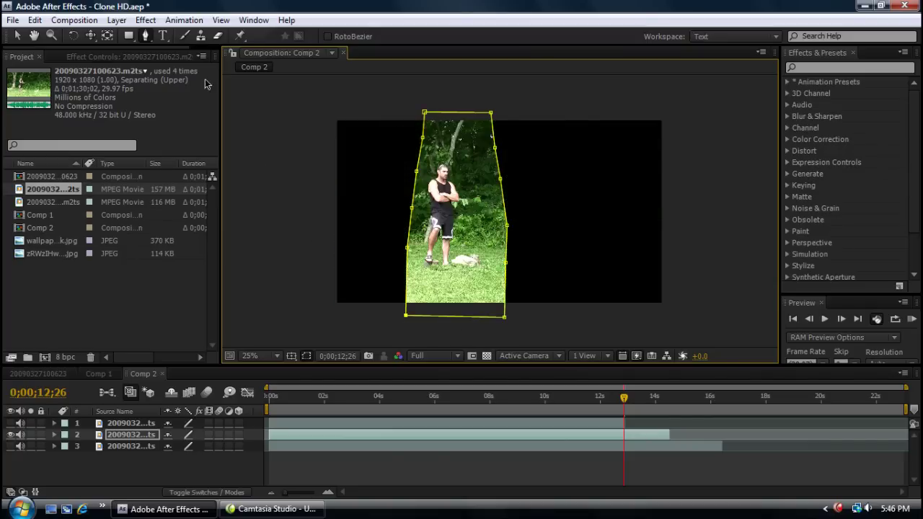
left_click(18, 35)
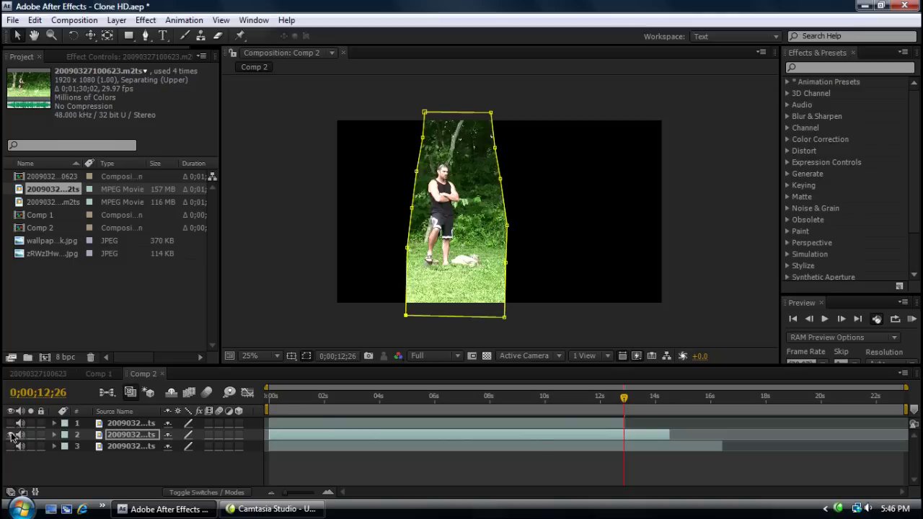
- Hide layer 2, select layer 1, and begin a Pen mask path on it
left_click(11, 435)
left_click(11, 424)
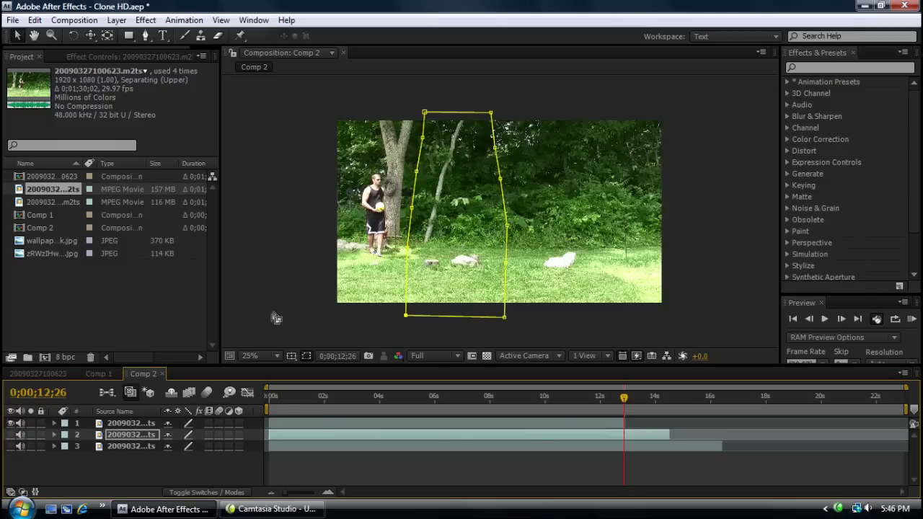
left_click(143, 425)
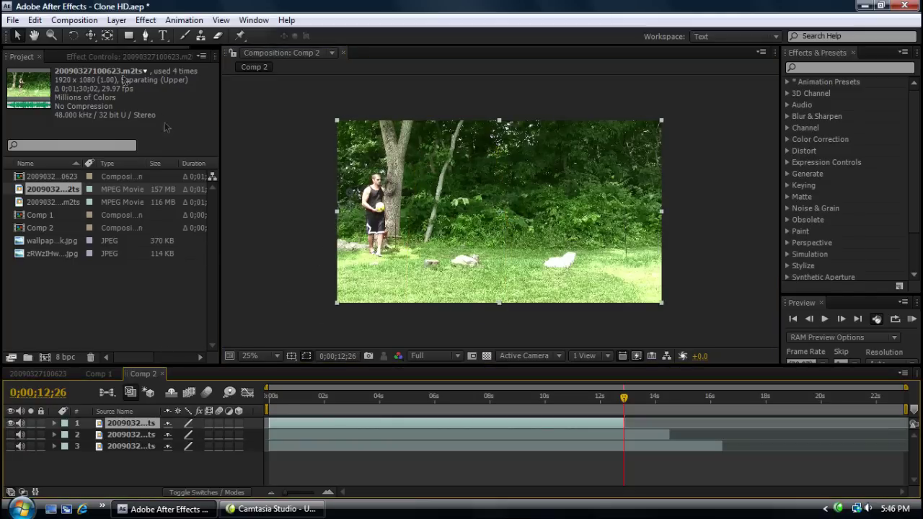
left_click(145, 36)
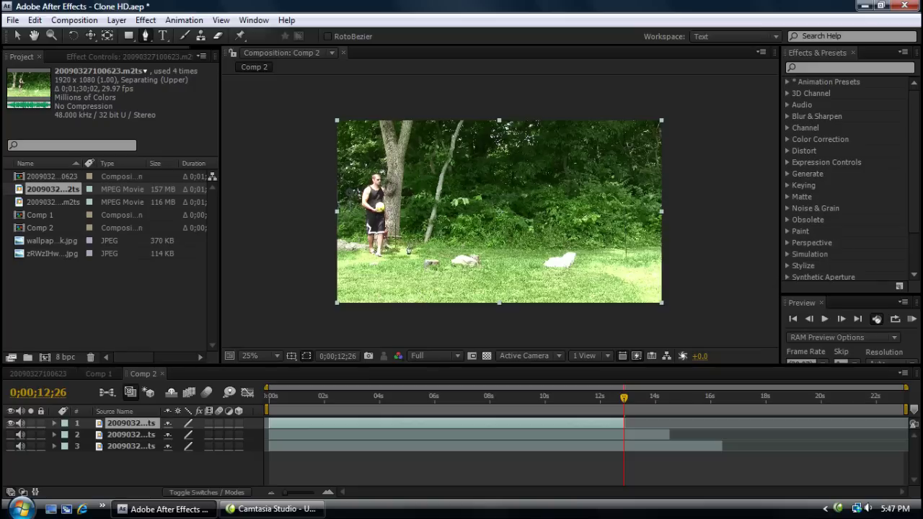
left_click(321, 266)
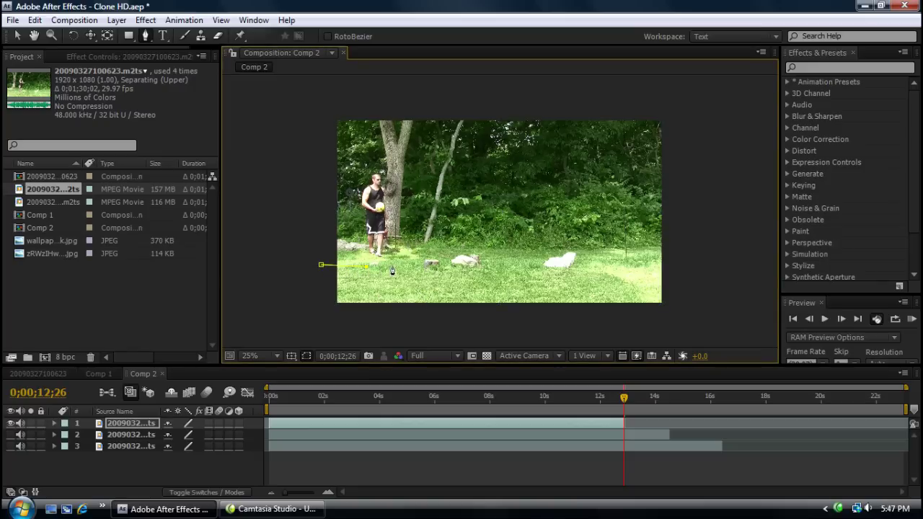
left_click_drag(392, 270, 416, 270)
- Reselect and hide layer 2, deselect the layers, and open the Edit menu to undo the path
left_click(12, 435)
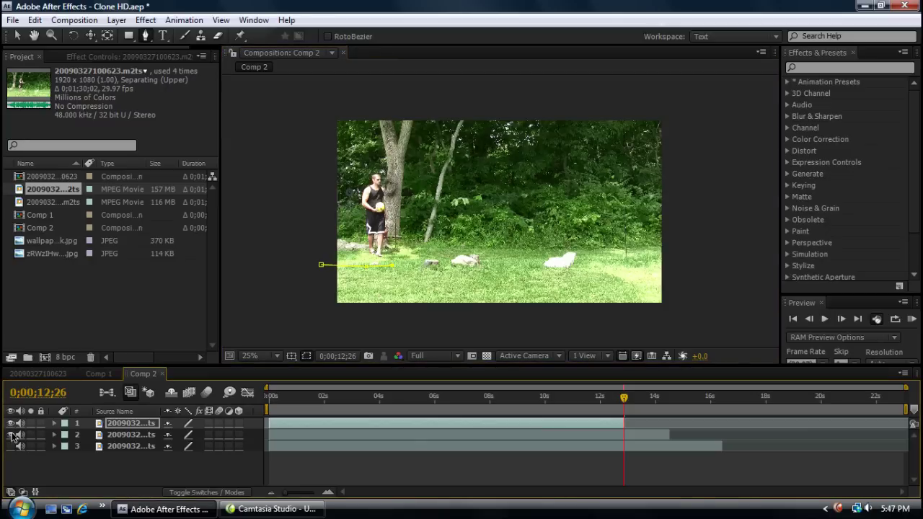
left_click(124, 436)
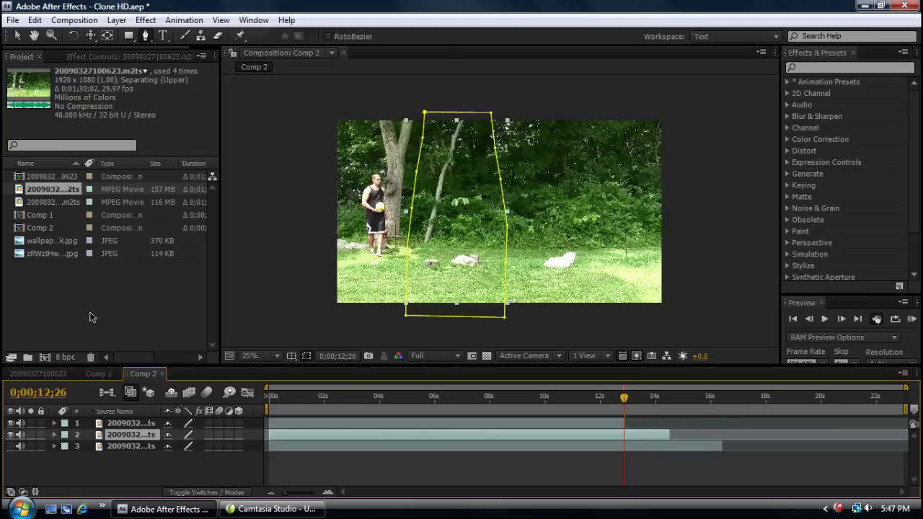
left_click(11, 435)
left_click(404, 257)
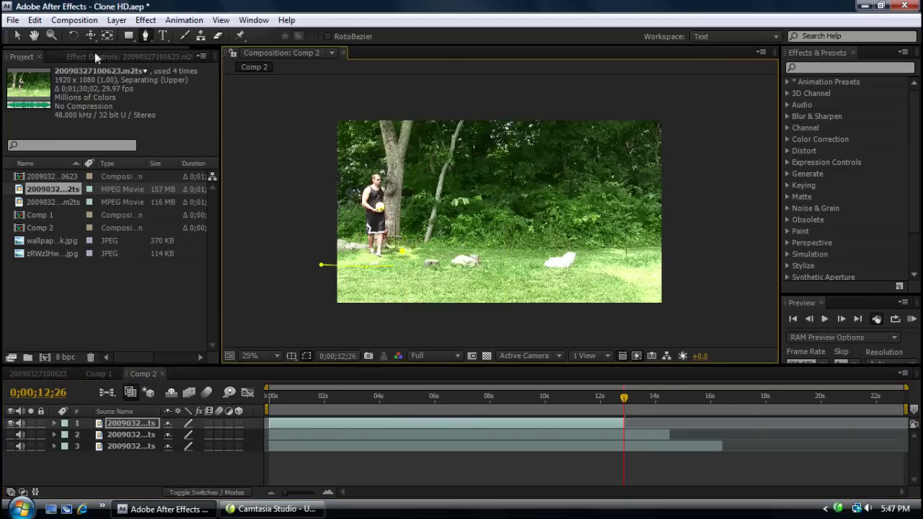
left_click(35, 20)
- Undo the stray mask path and delete Mask 1 from the ball-holding man's layer
left_click(43, 33)
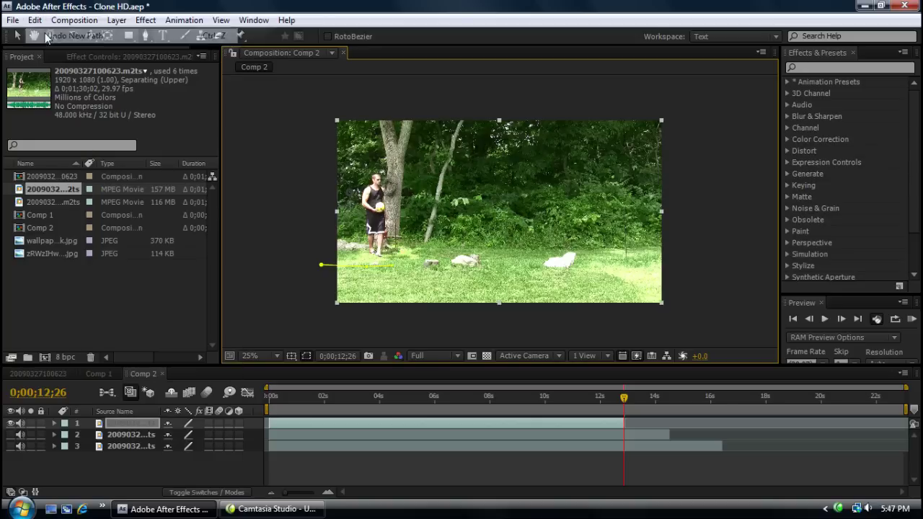
left_click(55, 423)
left_click(66, 435)
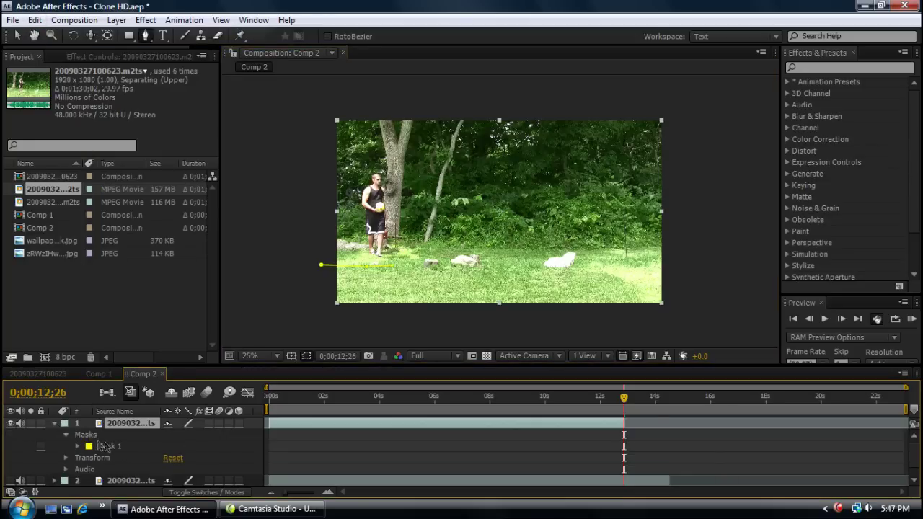
left_click(109, 447)
left_click(35, 19)
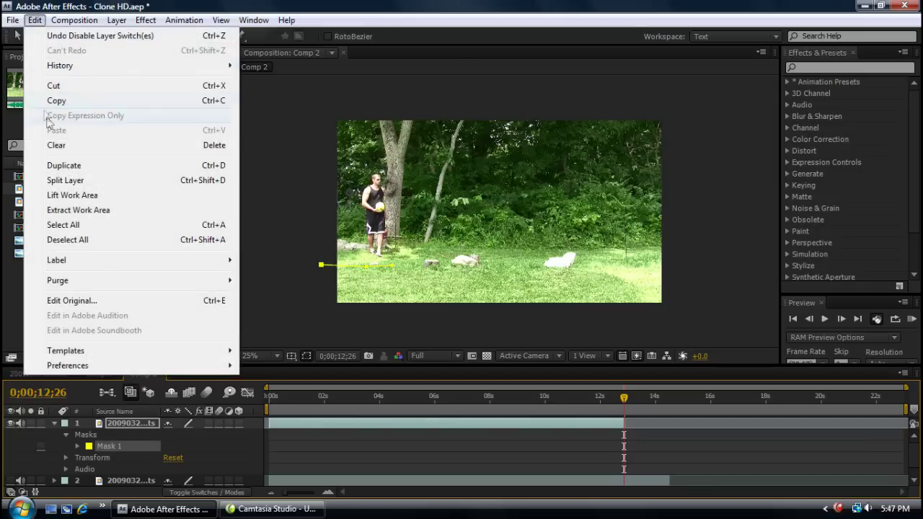
left_click(58, 144)
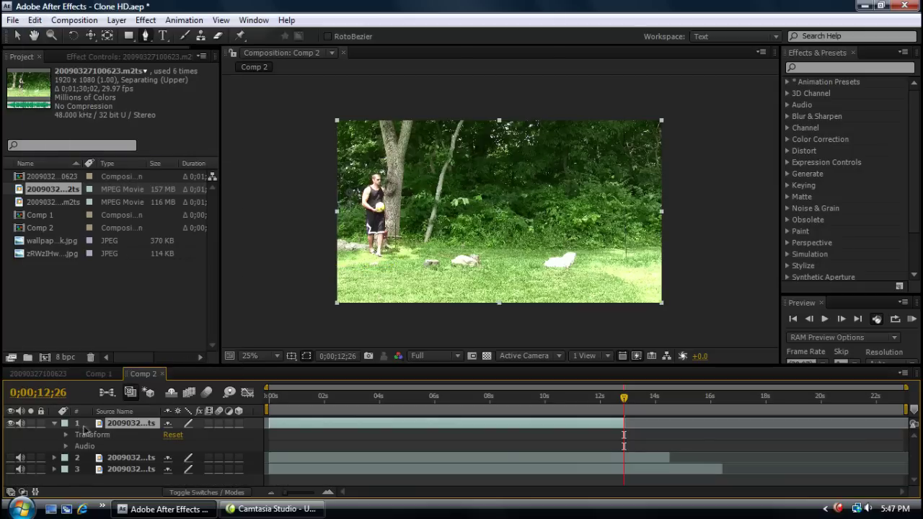
left_click(55, 424)
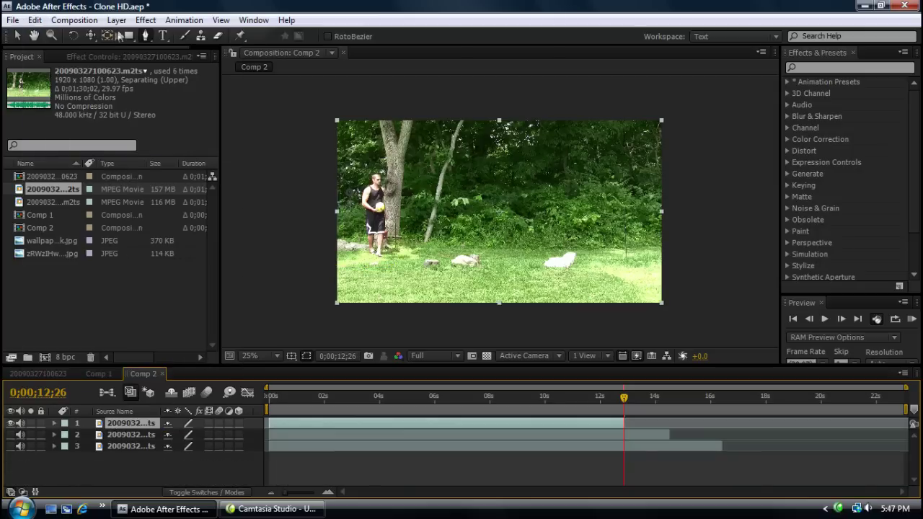
- Draw a closed Pen mask around the ball-holding man and the tree, then show the standing man's layer again
left_click(144, 36)
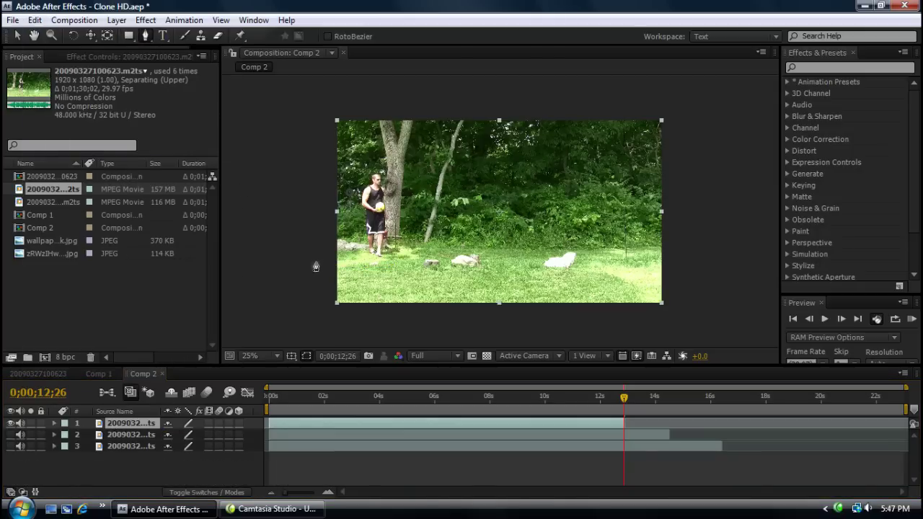
left_click_drag(323, 259, 372, 269)
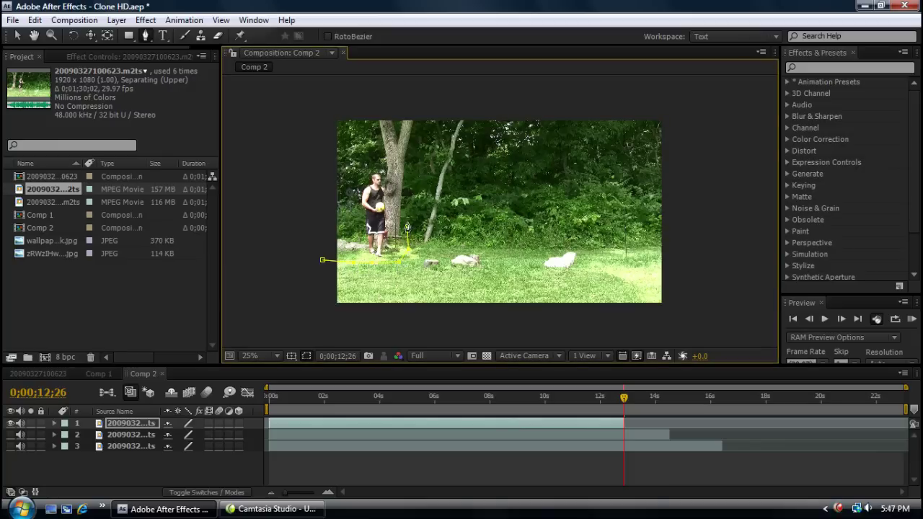
left_click_drag(408, 228, 424, 112)
left_click(423, 108)
left_click(326, 106)
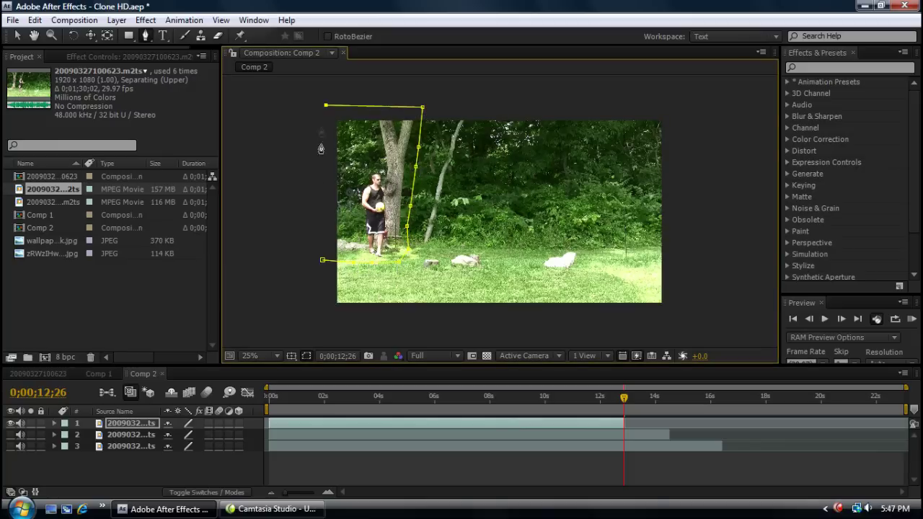
left_click(323, 260)
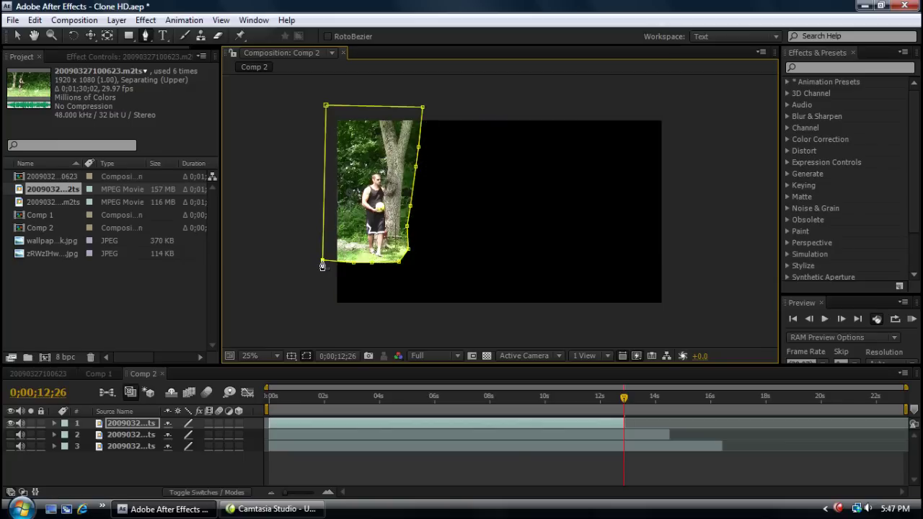
left_click(17, 36)
left_click(11, 435)
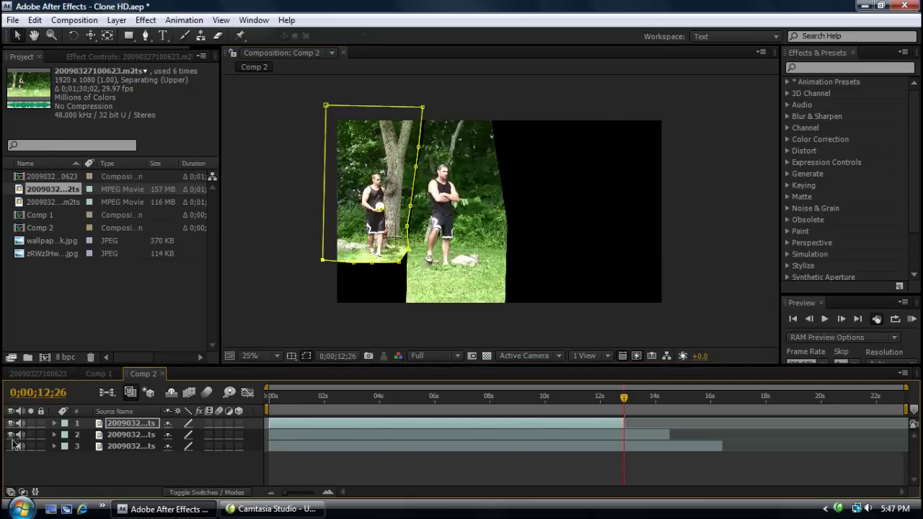
- Hide all three layers, then turn on the seated, standing and ball-holding men one by one
left_click(11, 447)
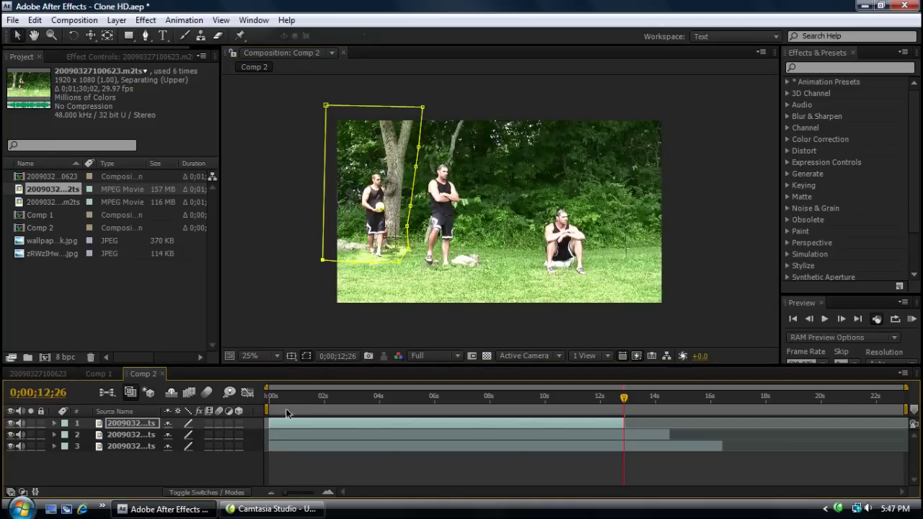
left_click(12, 423)
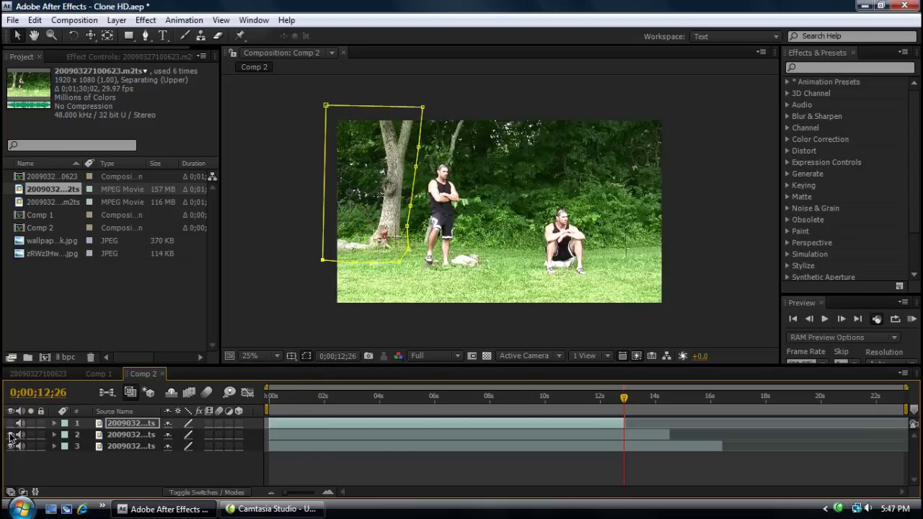
left_click(12, 435)
left_click(11, 447)
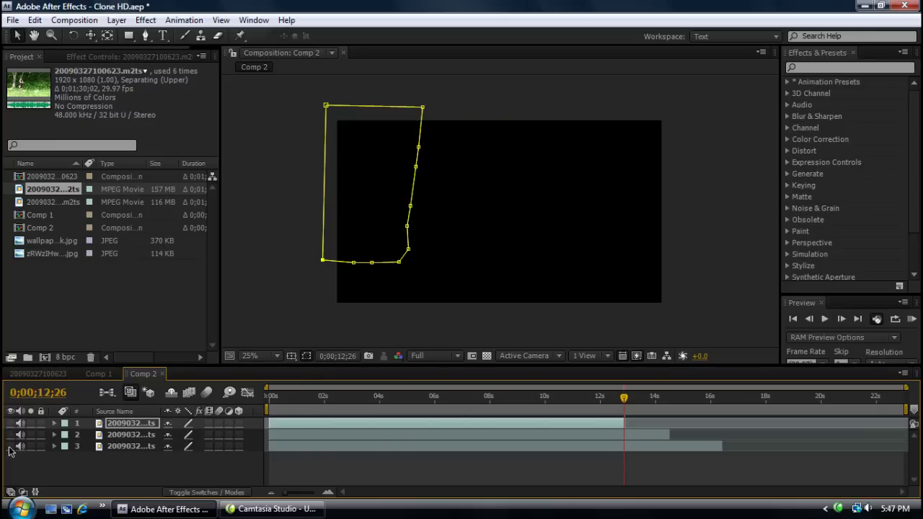
left_click(12, 446)
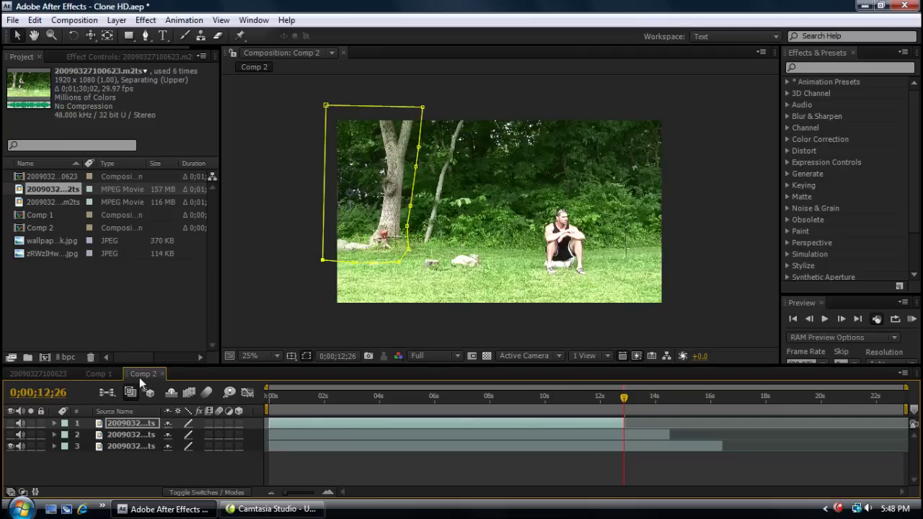
left_click(11, 435)
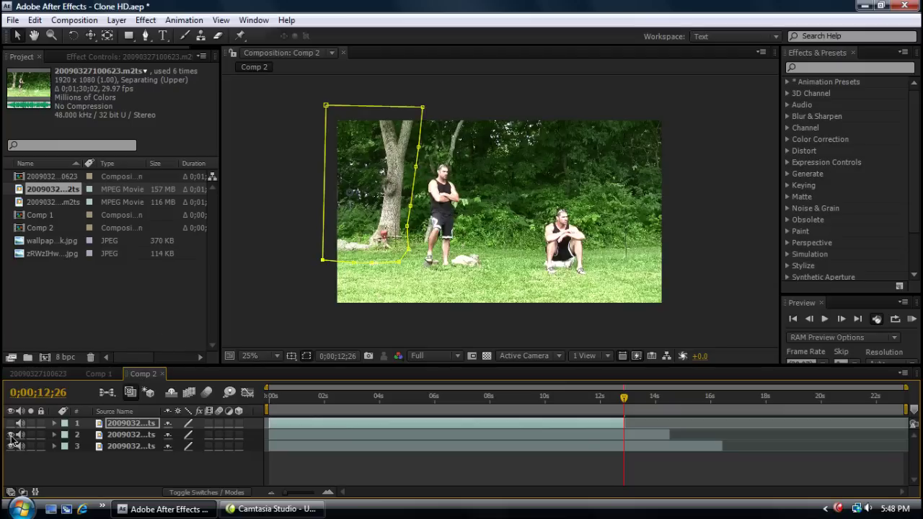
left_click(10, 424)
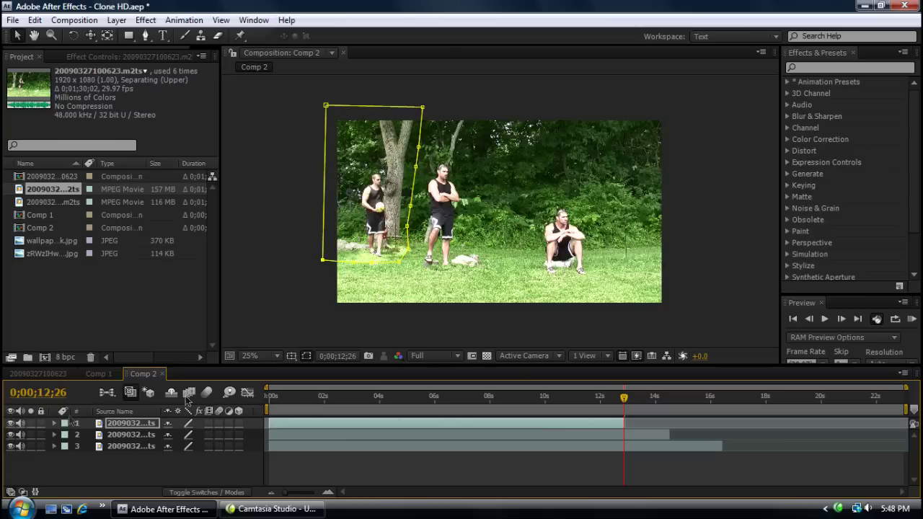
- Compare the standing and ball-holding men's masks, then inspect the clean composite zoomed in and out
left_click(148, 435)
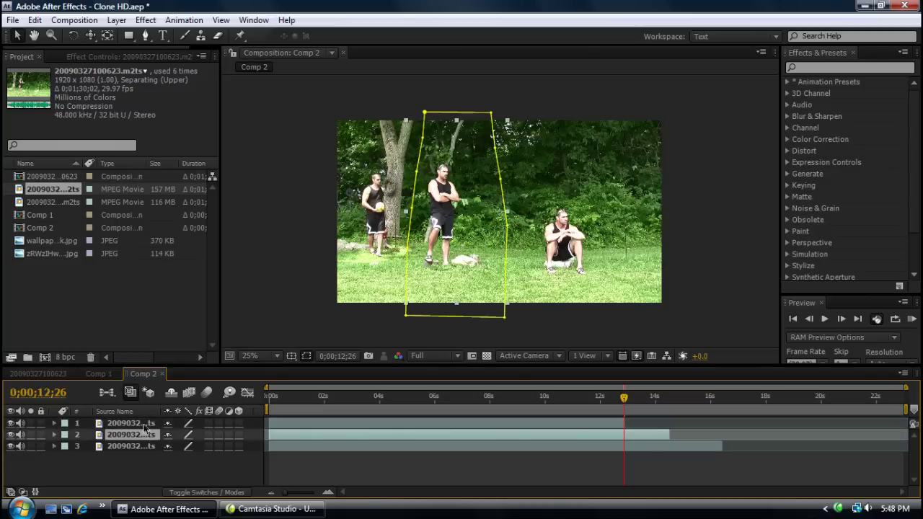
left_click(143, 425)
left_click(143, 435)
left_click(144, 424)
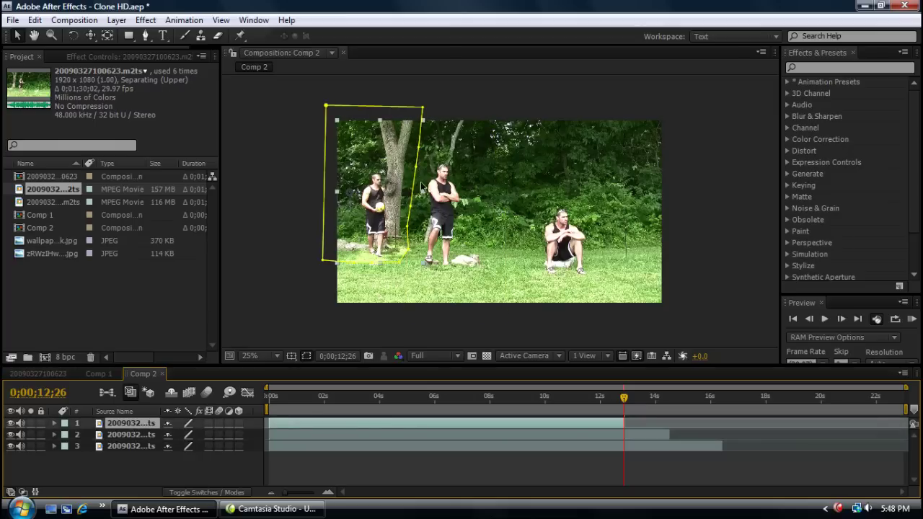
left_click(251, 340)
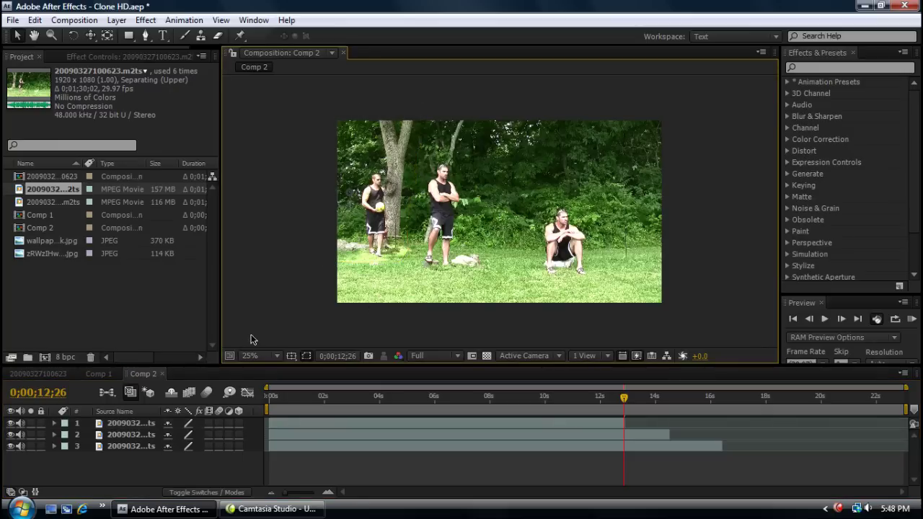
key("period")
key("period")
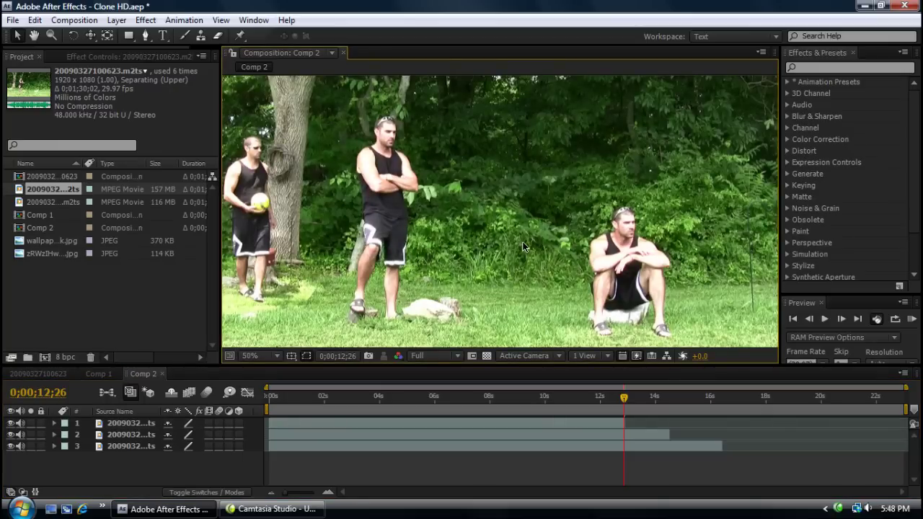
key("comma")
key("comma")
scroll(510, 253, "up", 2)
scroll(510, 252, "down", 2)
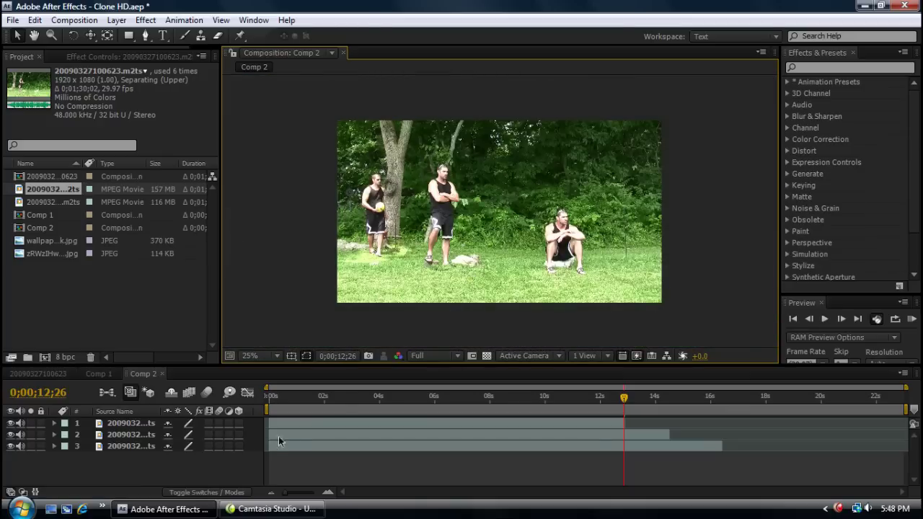
- Move the playhead to 0;00;01;28 and zoom in and back out to inspect the frame
left_click(323, 399)
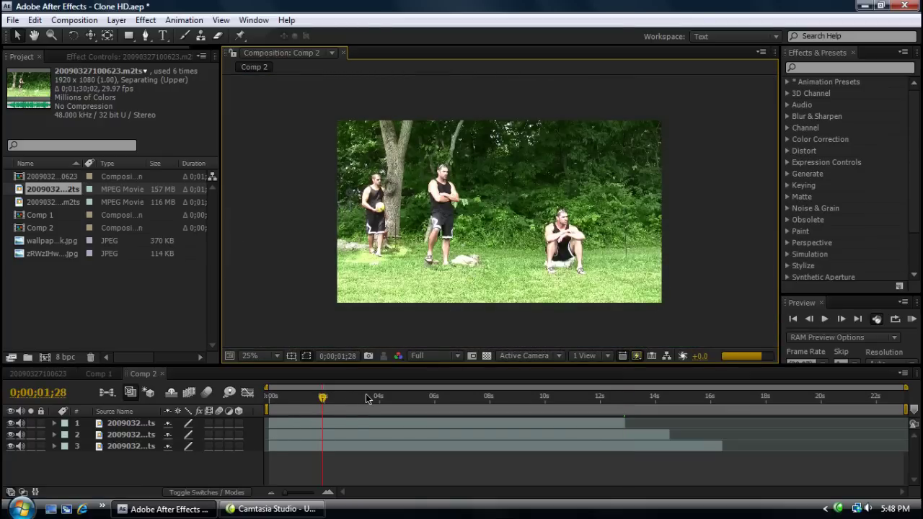
key("period")
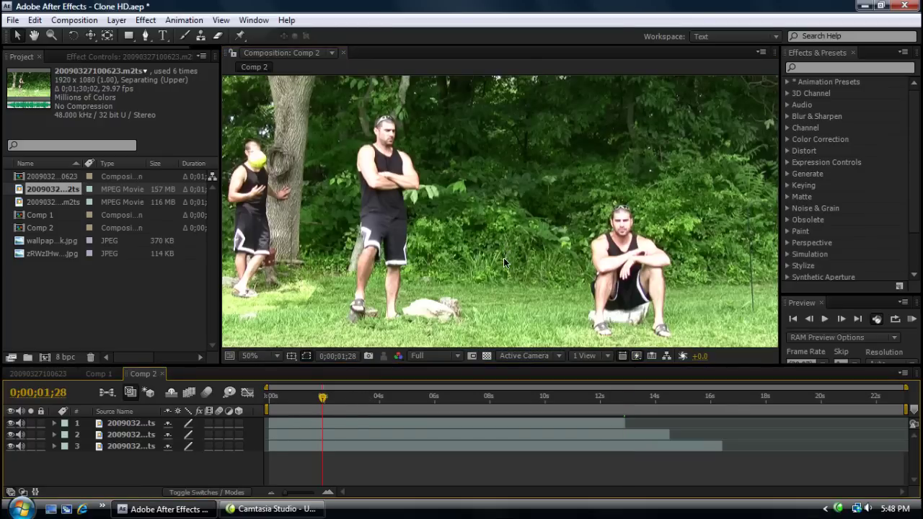
key("comma")
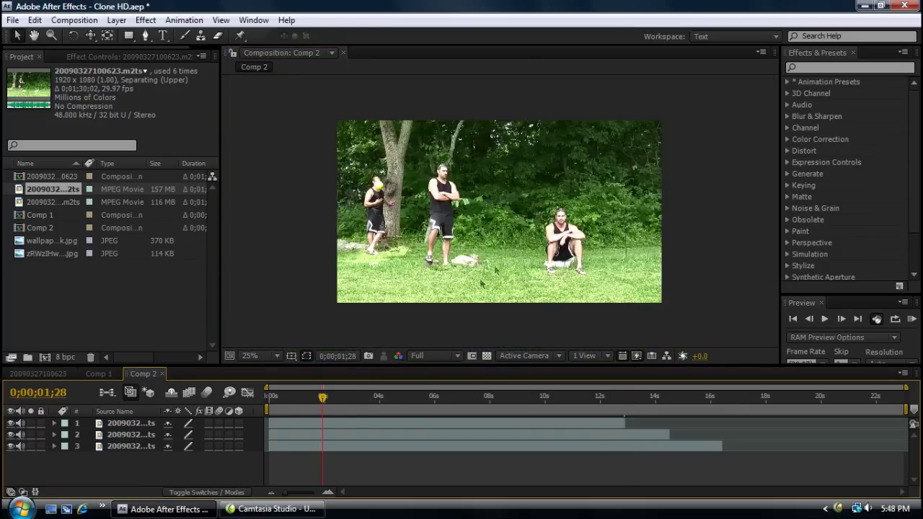
left_click(123, 435)
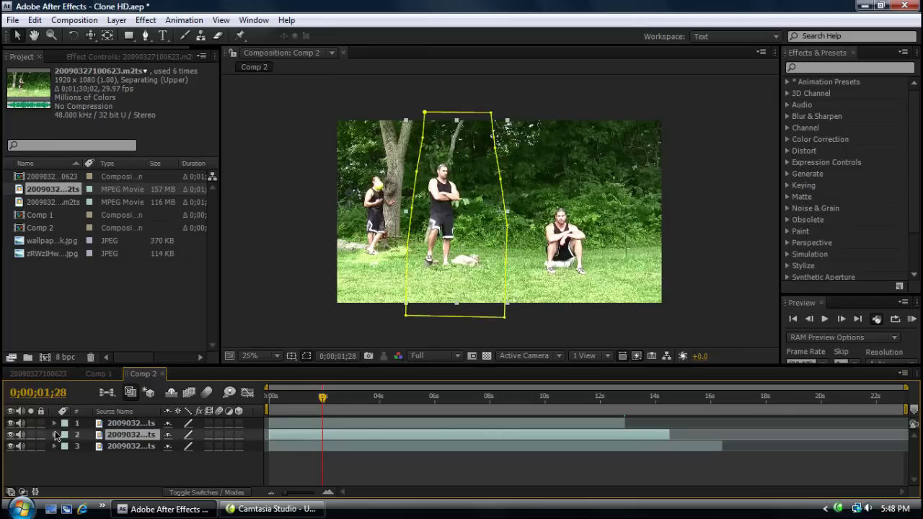
- Set layer 2's Mask 1 Feather to 60 pixels around the arms-crossed man, then collapse its properties
left_click(54, 436)
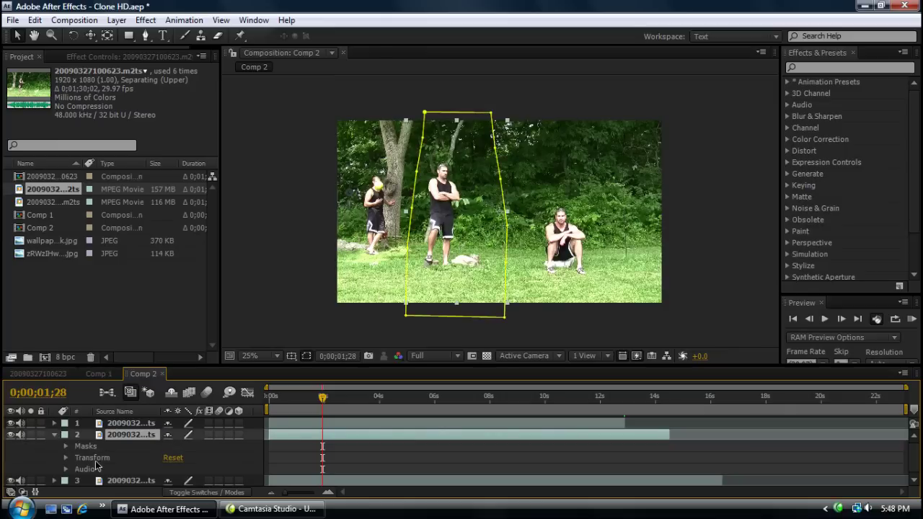
left_click(83, 448)
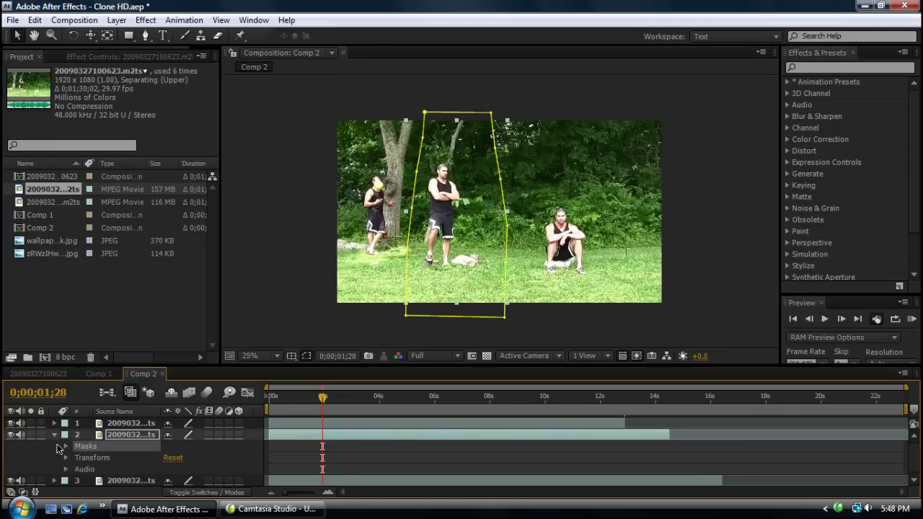
left_click(65, 447)
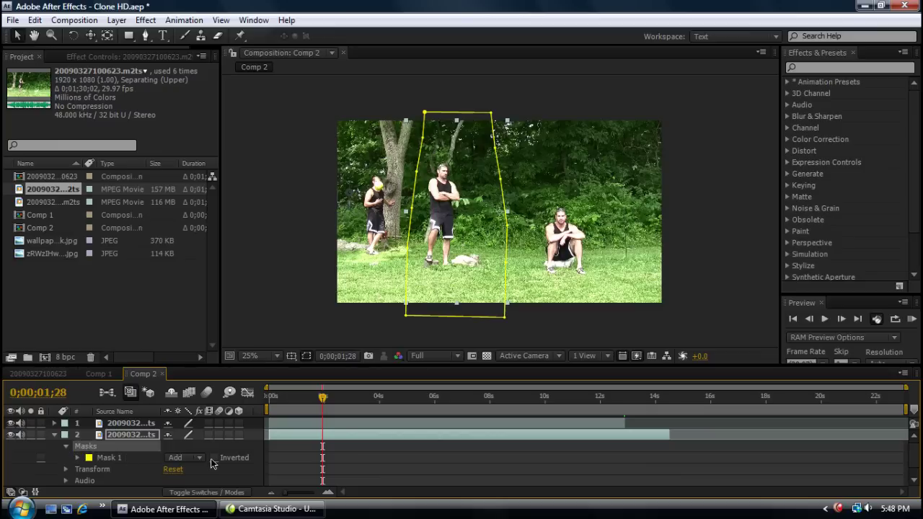
left_click(78, 458)
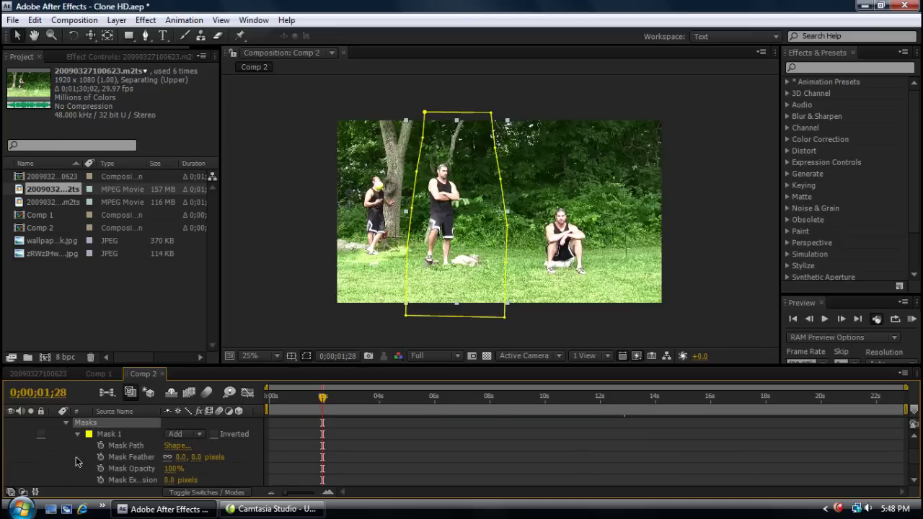
left_click(180, 457)
type("60")
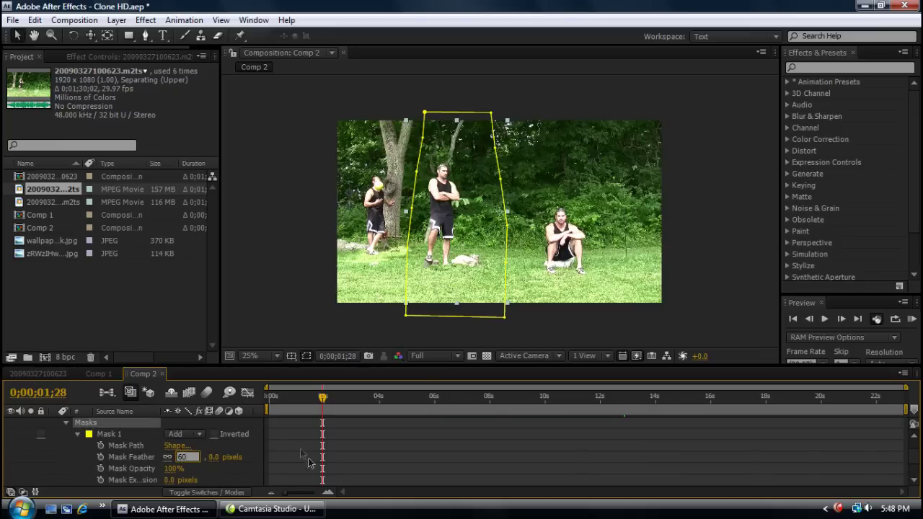
left_click(258, 461)
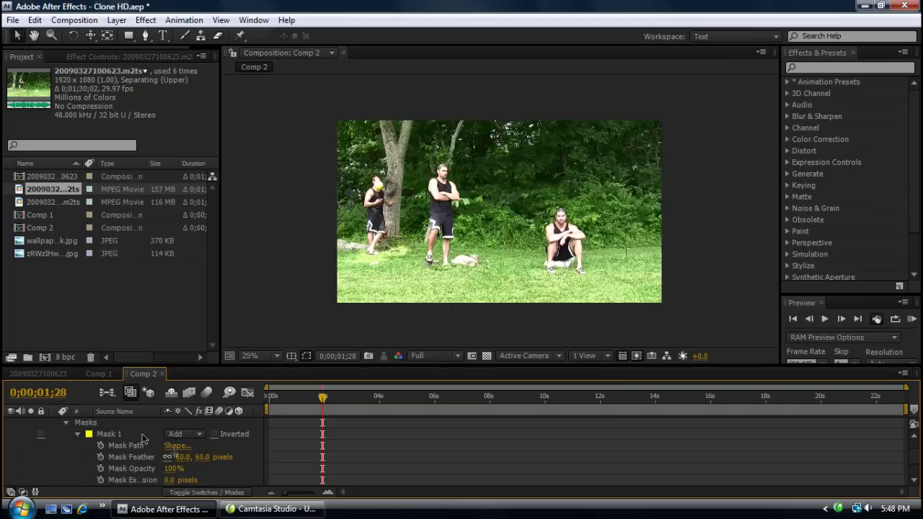
left_click(66, 424)
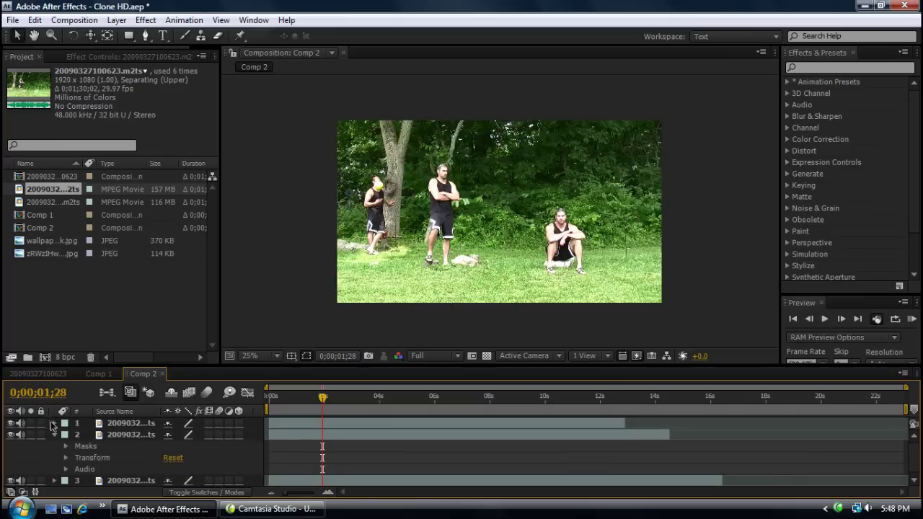
left_click(55, 435)
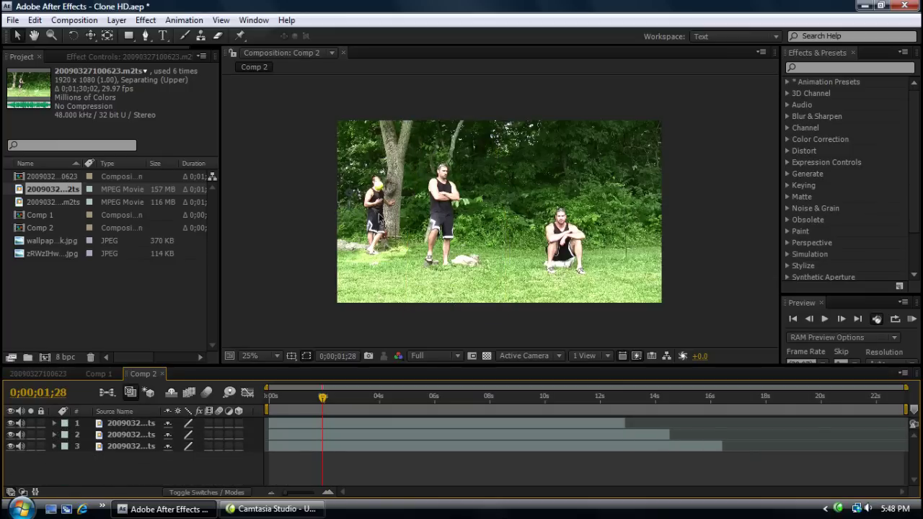
- Select the top layer and expand its Mask 1, cancelling an accidental rename
left_click(120, 426)
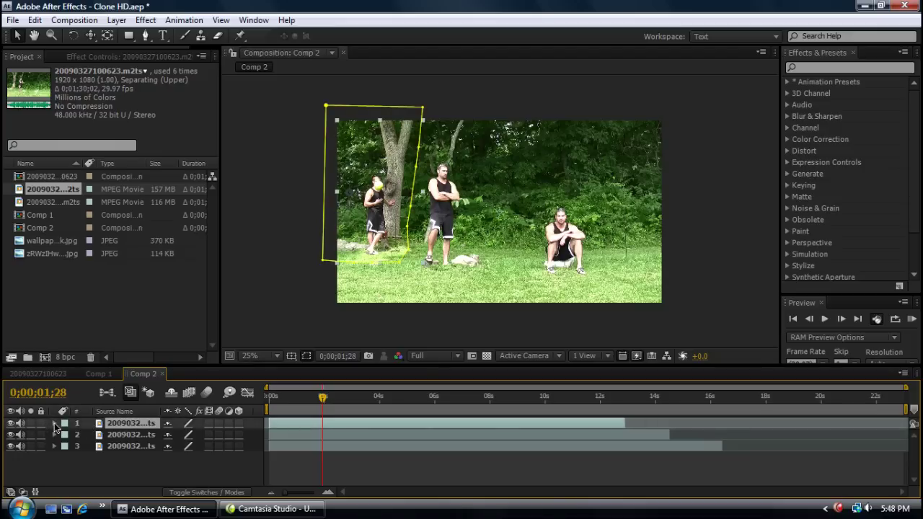
left_click(55, 423)
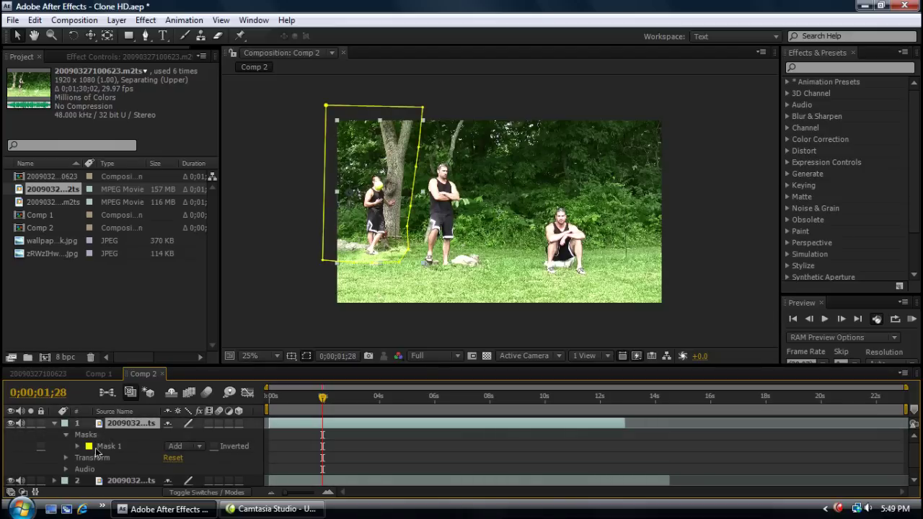
left_click(101, 447)
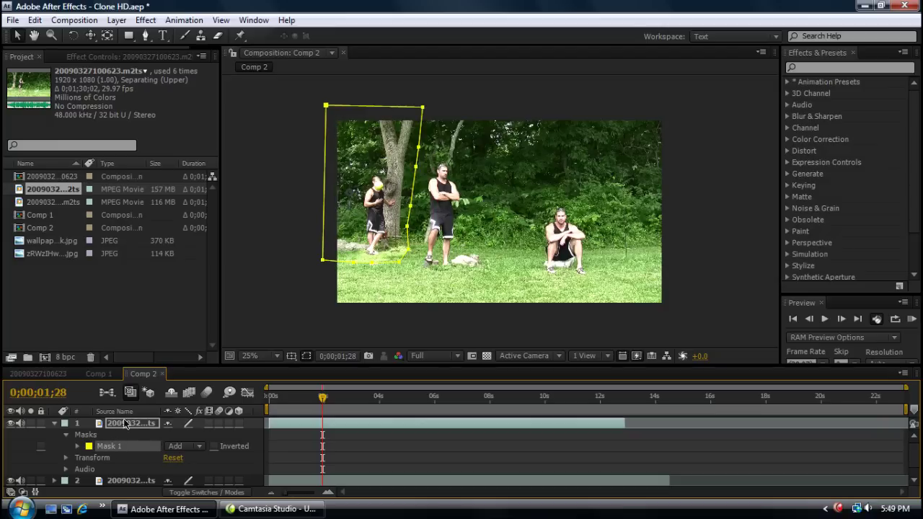
left_click(125, 424)
key("Return")
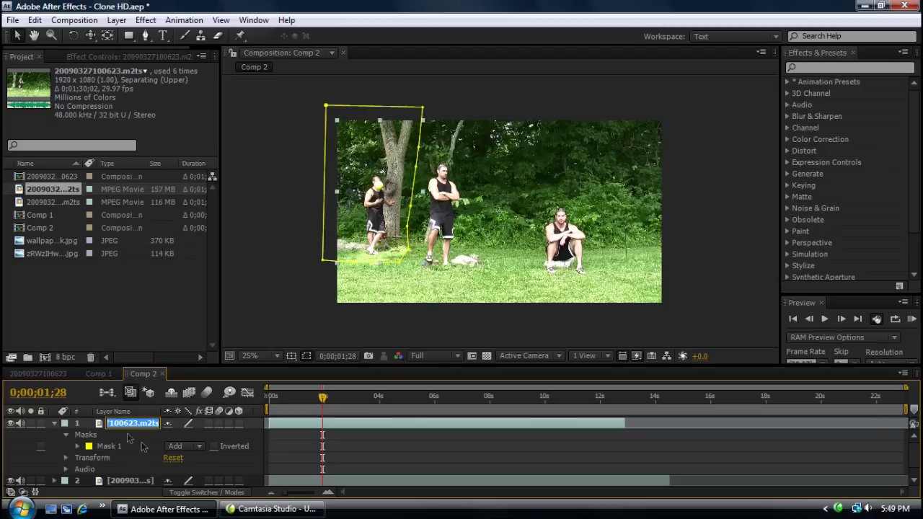
left_click(145, 436)
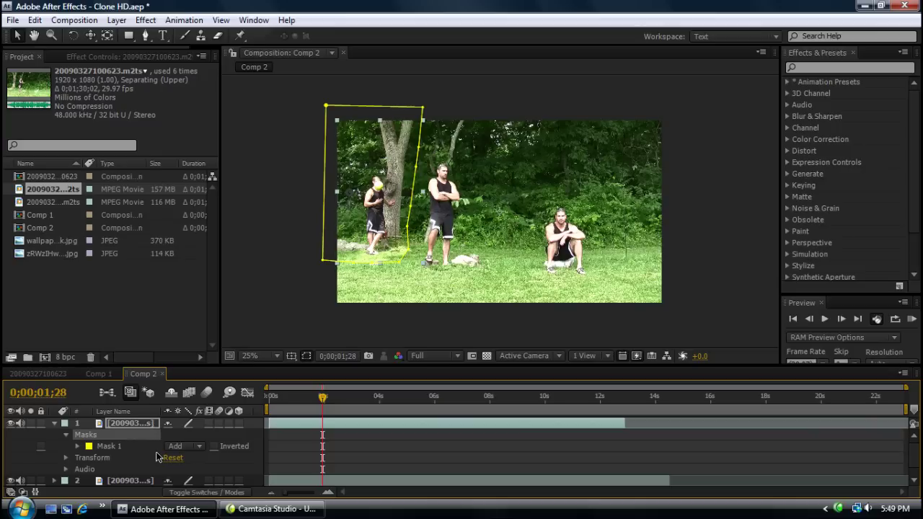
left_click(54, 425)
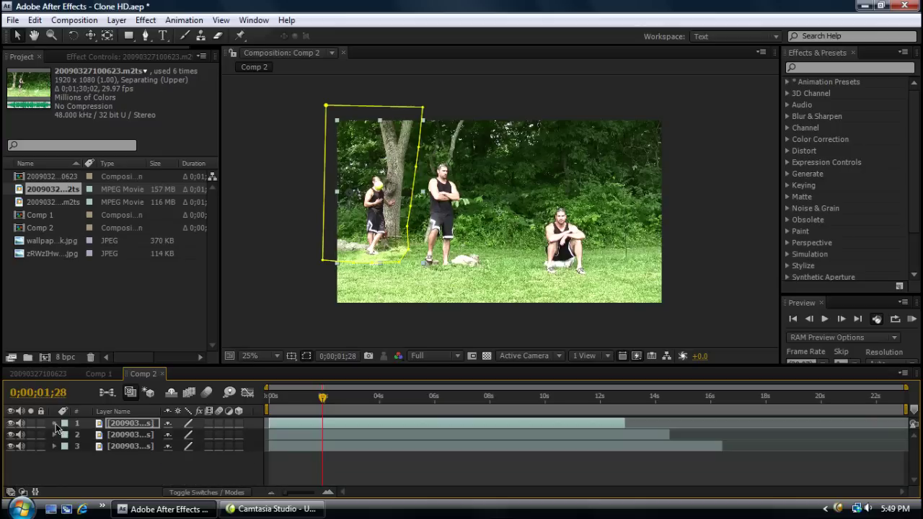
- Set the top layer's Mask 1 Feather to 60 pixels and zoom in on the seams
left_click(56, 426)
left_click(108, 448)
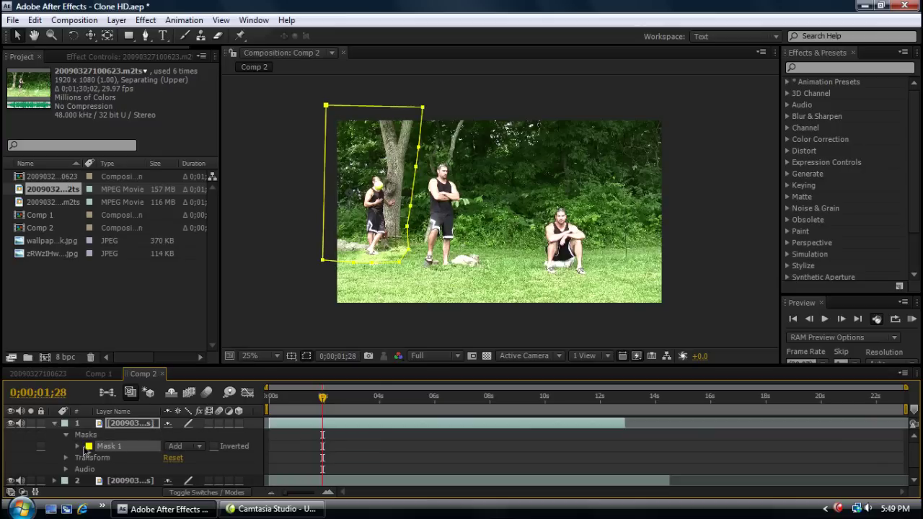
left_click(78, 447)
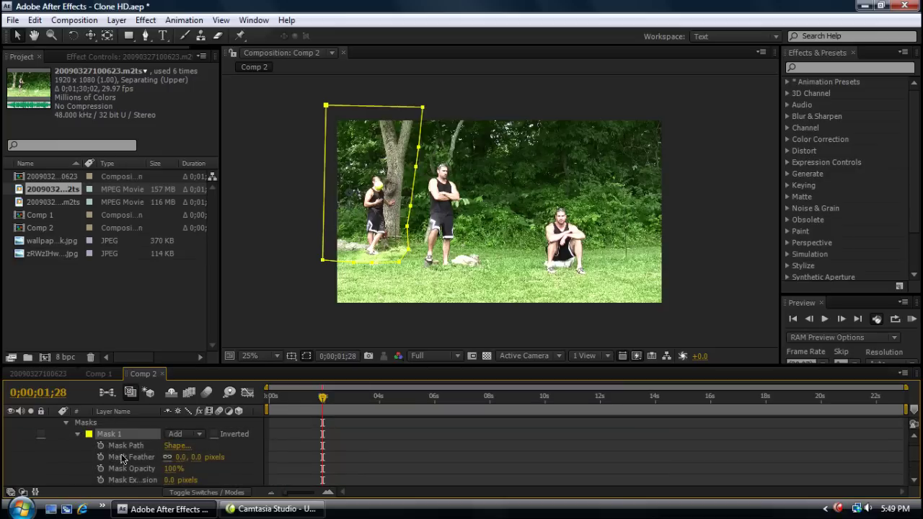
left_click(180, 458)
left_click(247, 424)
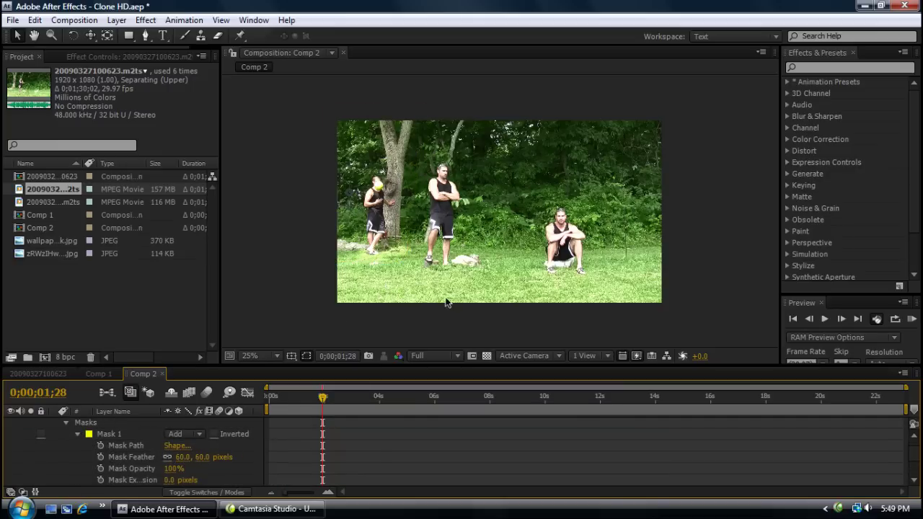
key("period")
- Review the composite around 3–4 seconds, zooming the viewer out and in
left_click(356, 398)
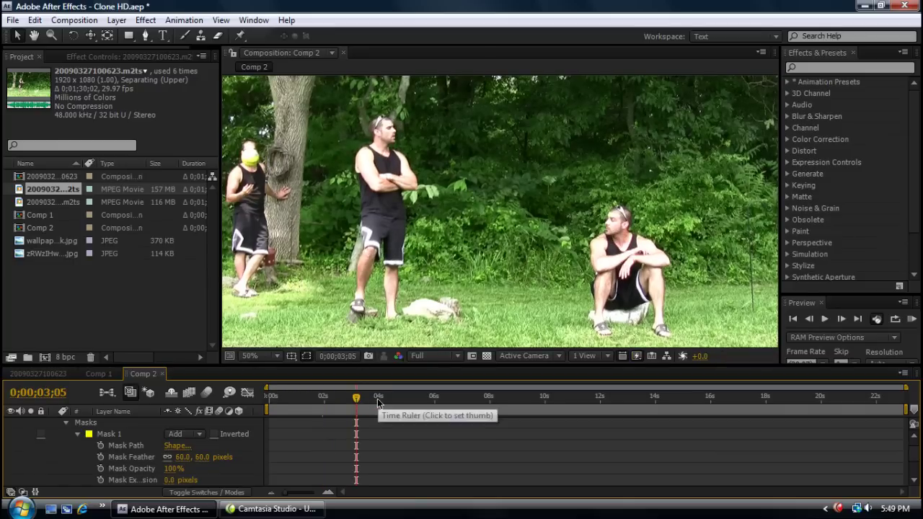
left_click(379, 398)
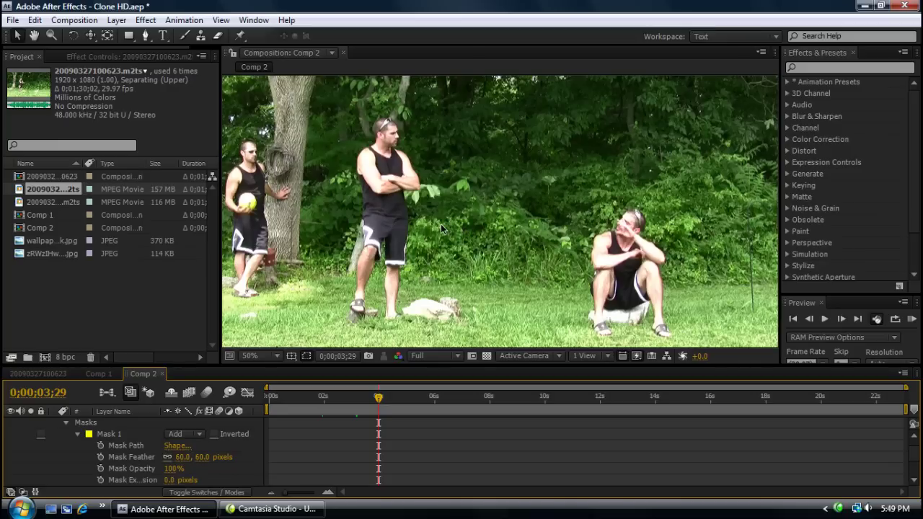
key("comma")
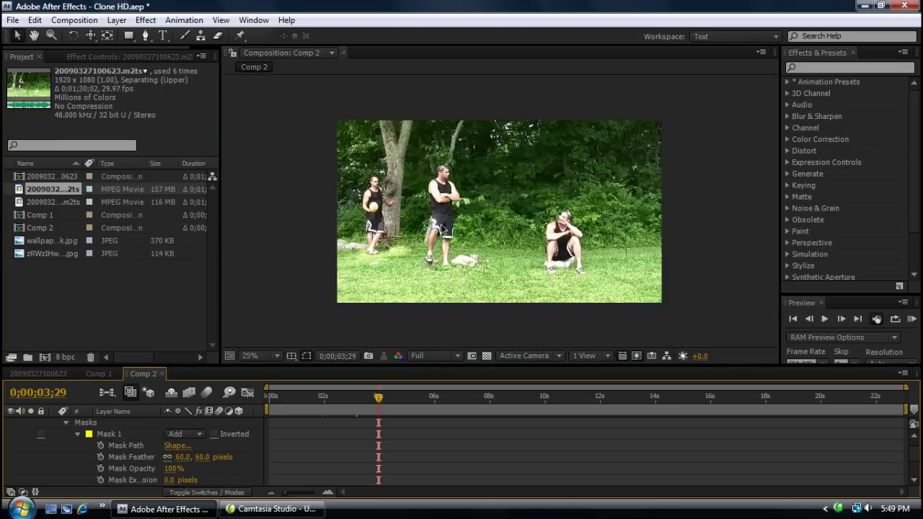
key("period")
key("comma")
scroll(522, 253, "up", 3)
- Check the composite at 6, 8 and 10 seconds, then return to 0;00;01;07 at full size
left_click(434, 399)
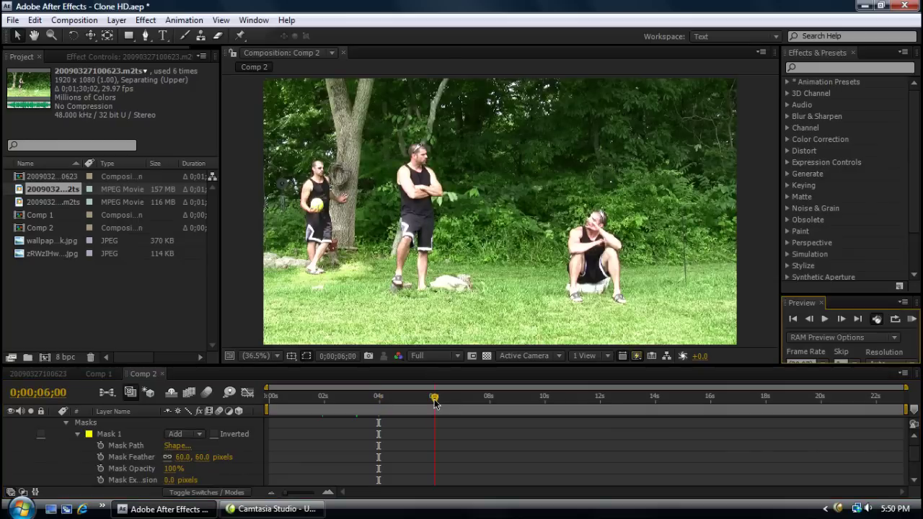
left_click(491, 399)
scroll(44, 453, "up", 1)
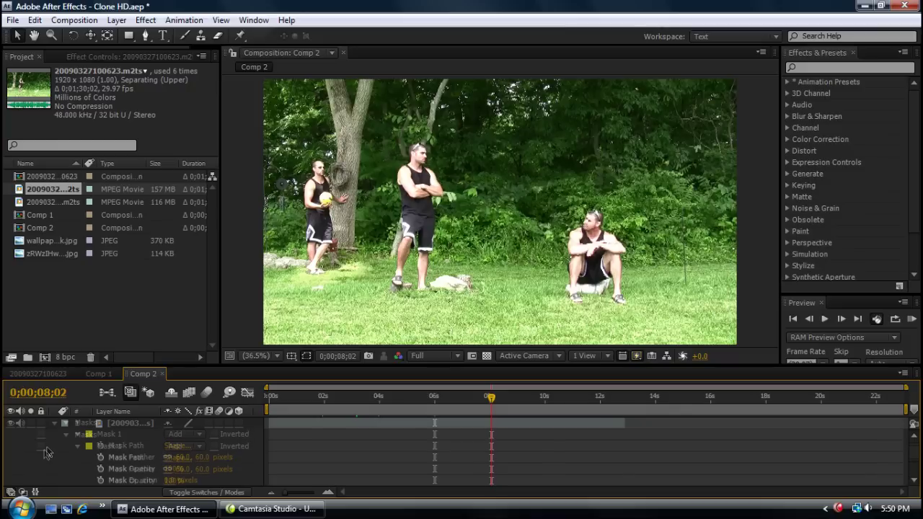
left_click(54, 423)
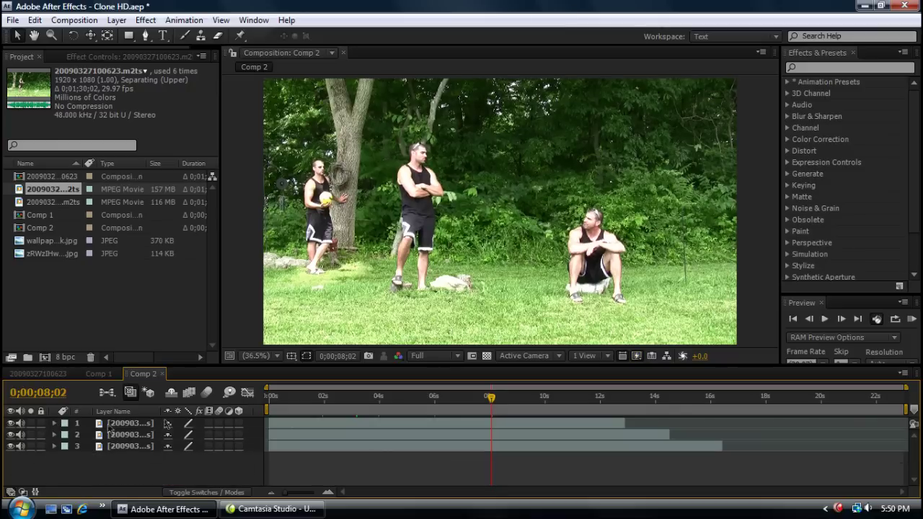
left_click(546, 404)
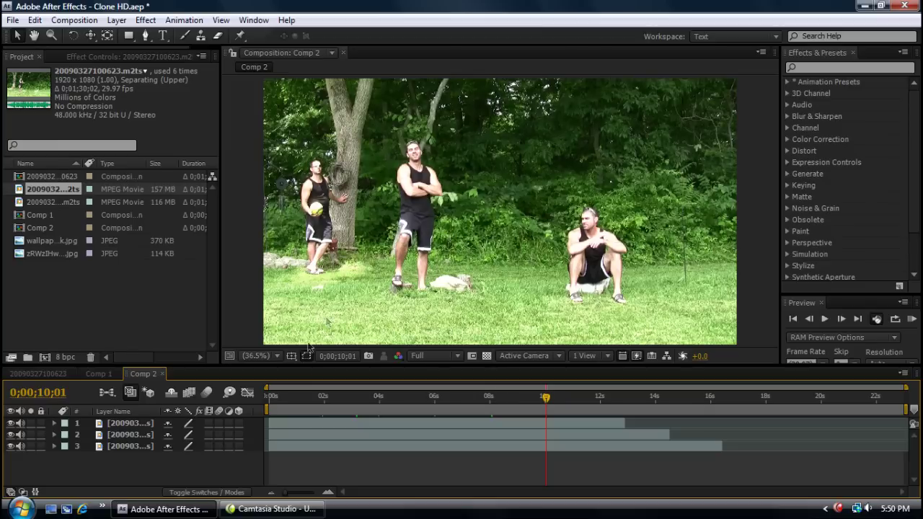
left_click(301, 408)
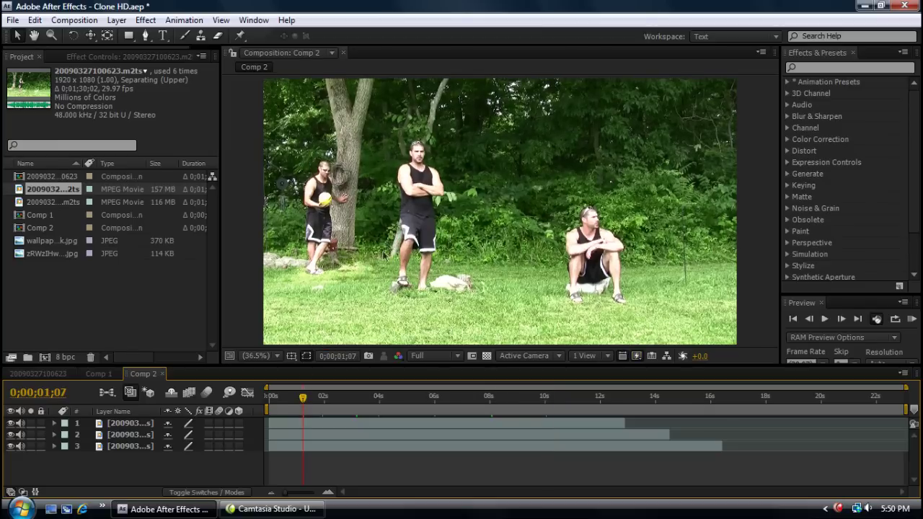
key("slash")
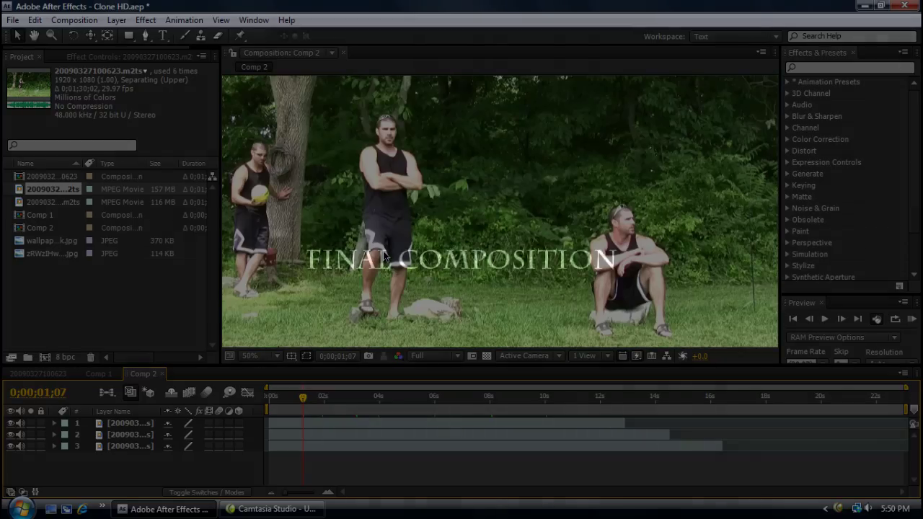